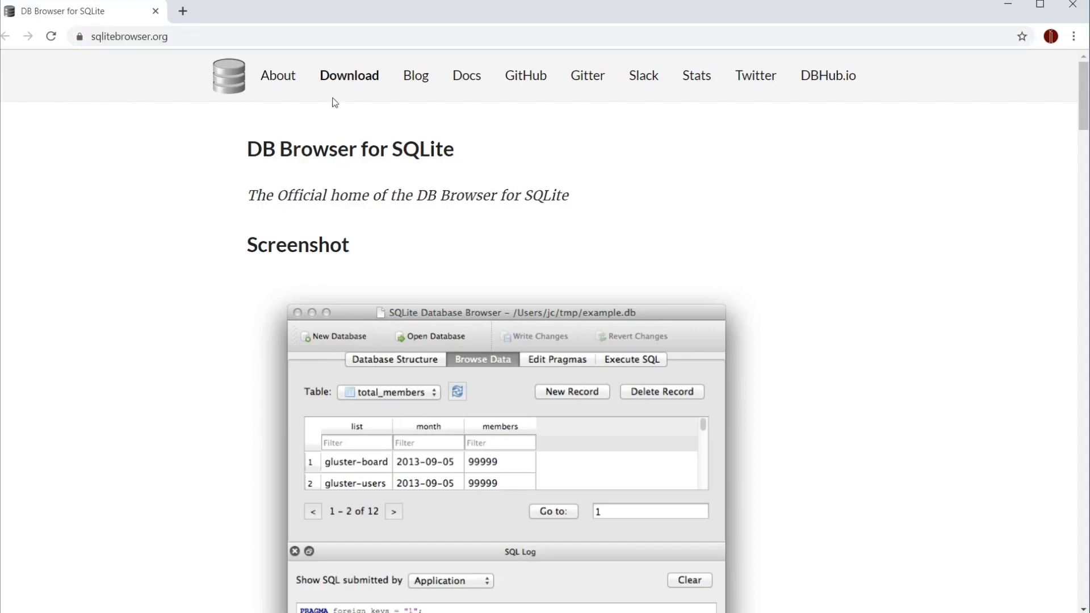
- Download the standard installer of DB Browser for SQLite for 64-bit Windows from the site's downloads page
left_click(351, 76)
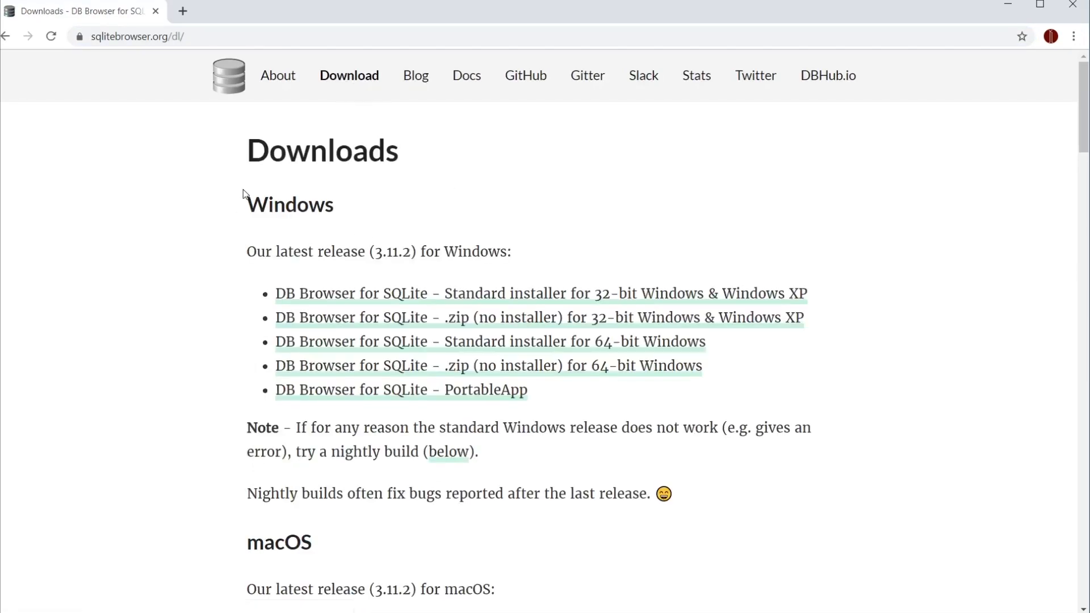
left_click_drag(245, 199, 355, 453)
left_click(356, 451)
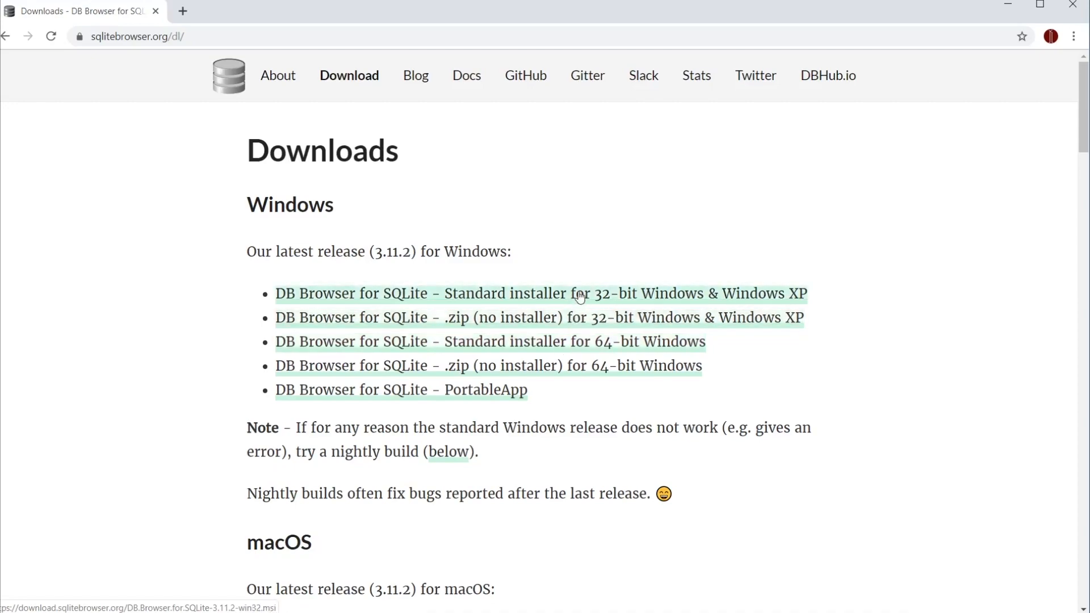
left_click(578, 347)
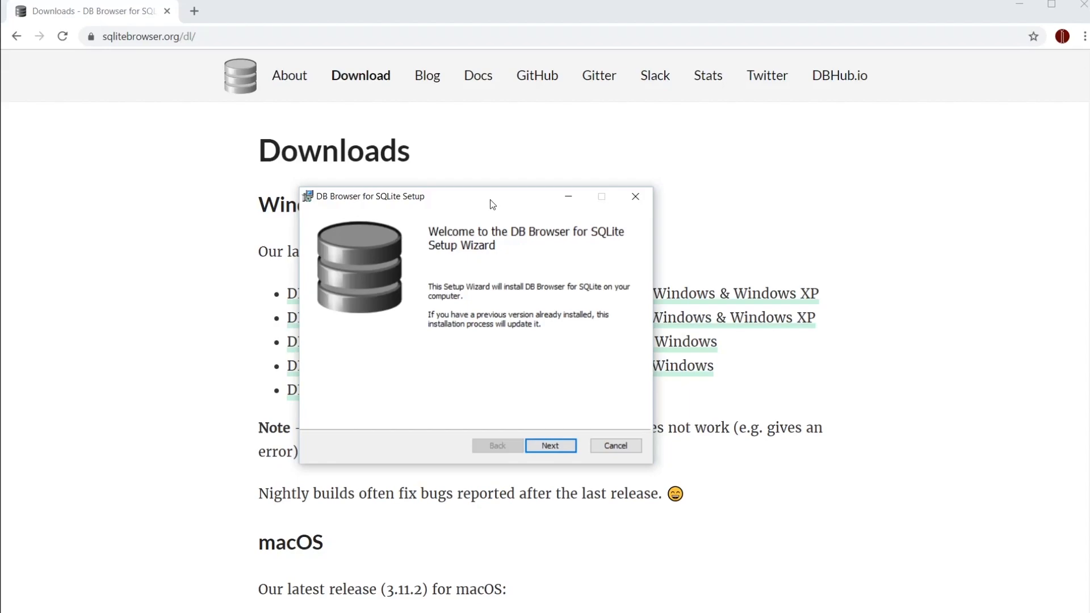
- Accept the license agreement in the setup wizard and choose a desktop shortcut for DB Browser (SQLite)
left_click(550, 446)
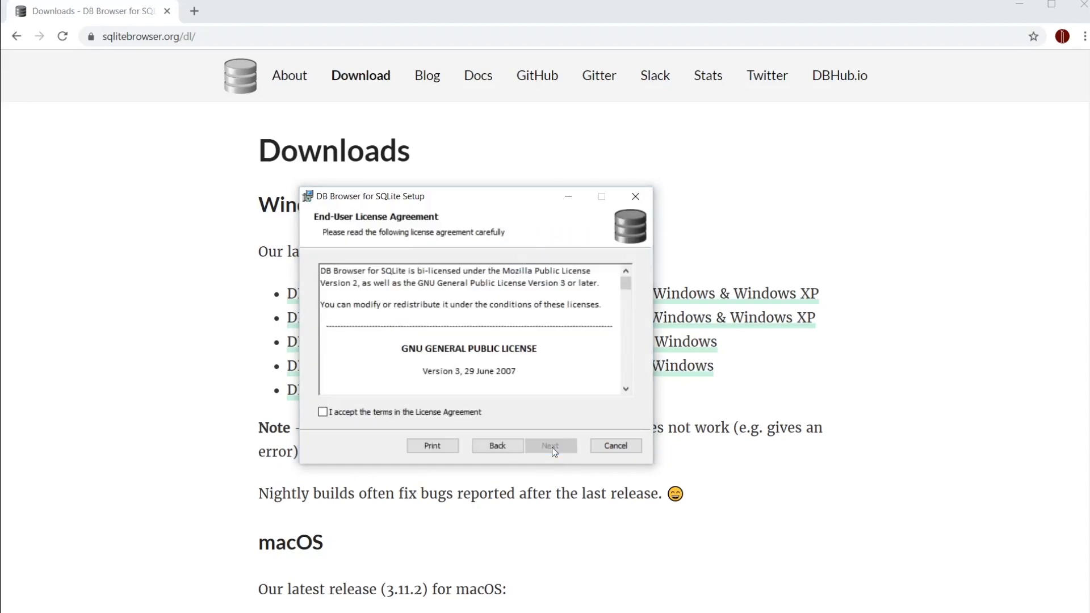
left_click(322, 411)
left_click(575, 448)
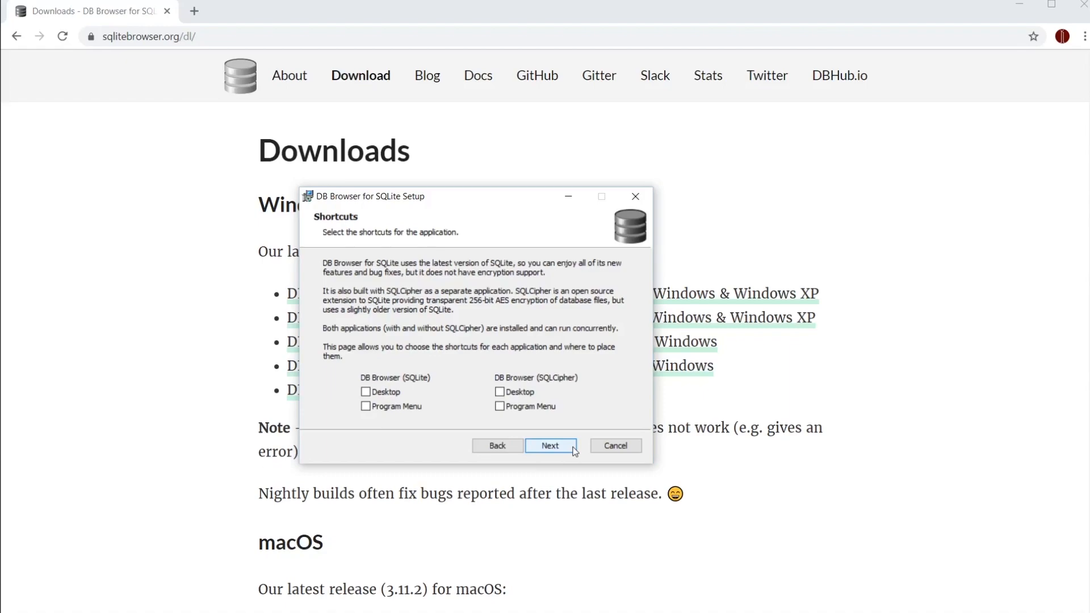
left_click(377, 395)
left_click(549, 446)
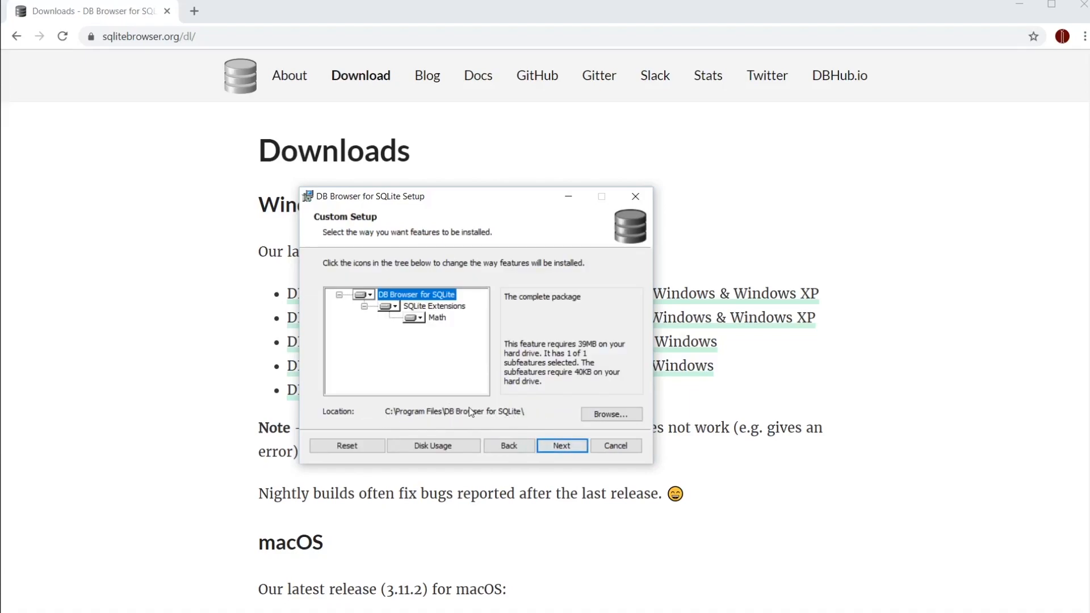
- Keep the default features and install location in the custom setup and start the installation
left_click(518, 445)
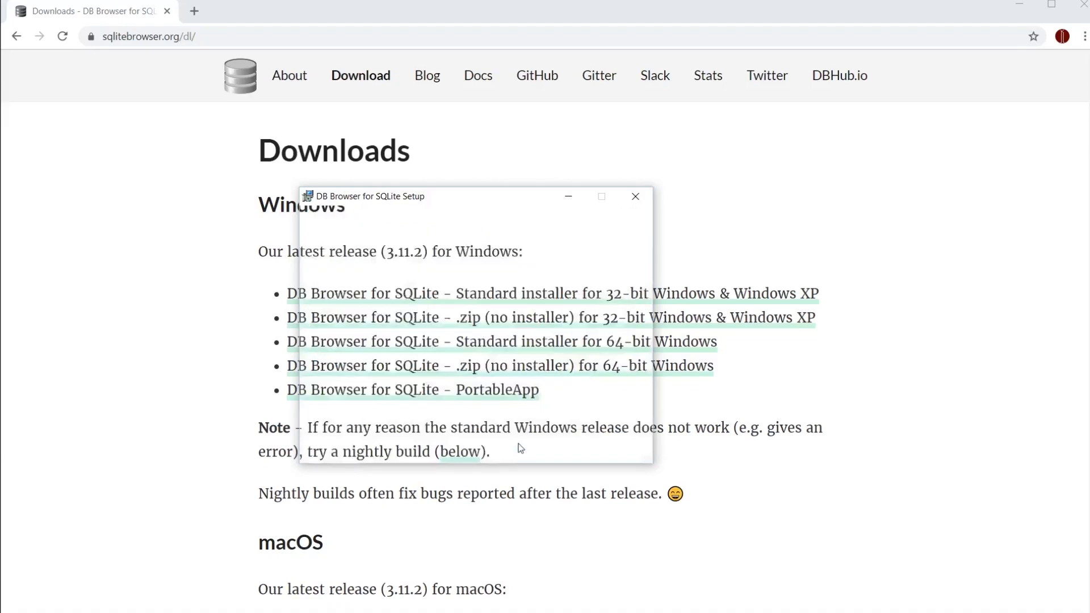
left_click(534, 447)
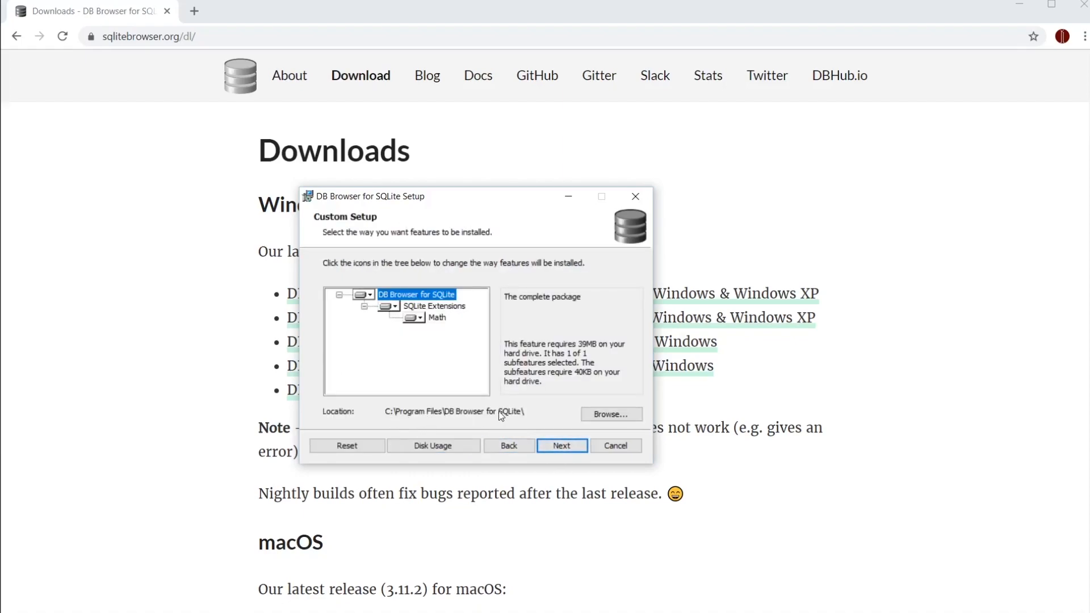
left_click(563, 448)
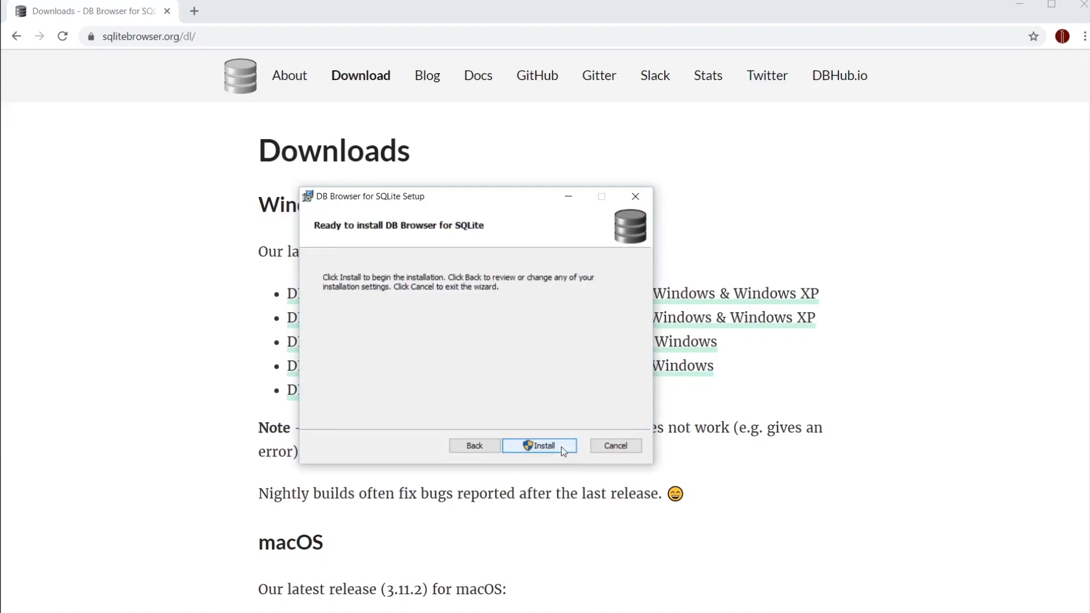
left_click(562, 446)
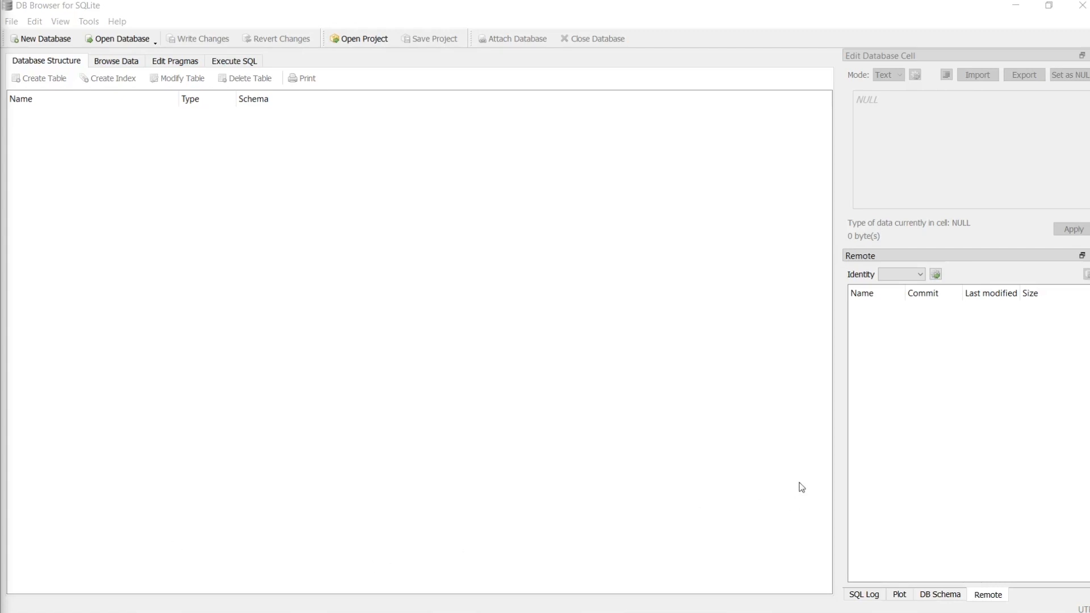
- Create a new SQLite database file named demo2.db in the db-browser folder
left_click(32, 39)
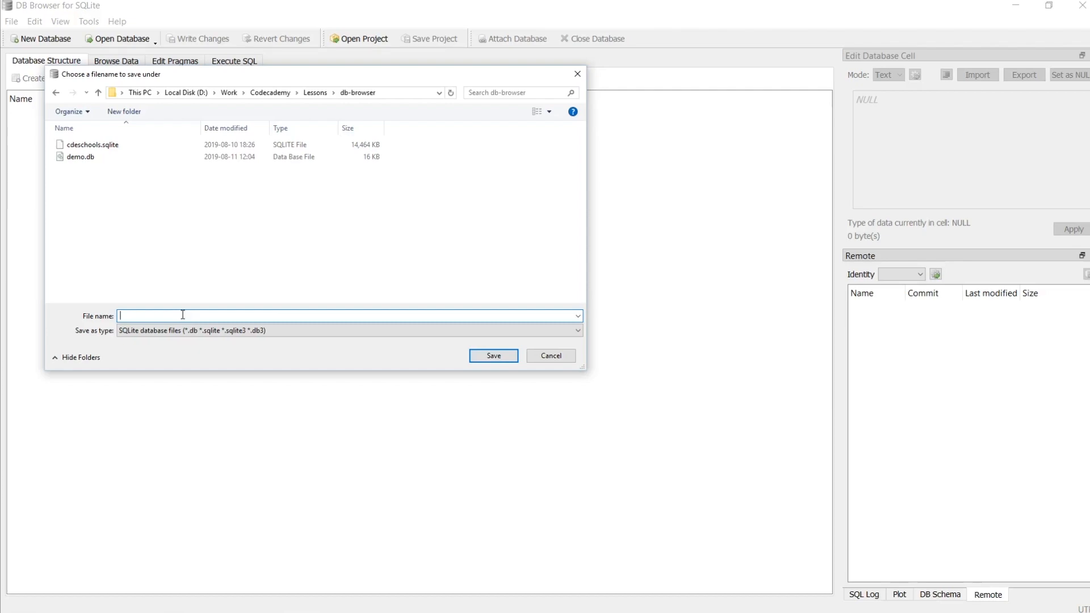
type("demo2.db")
key("Return")
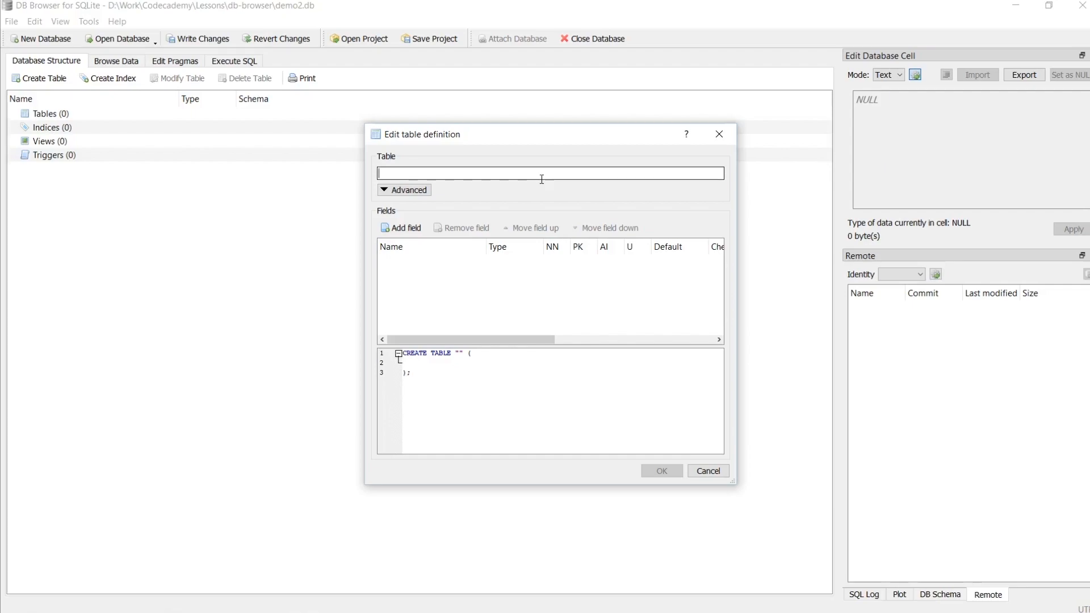
- Name the new table posts and add an INTEGER field id set as not null, primary key, autoincrement and unique
type("posts")
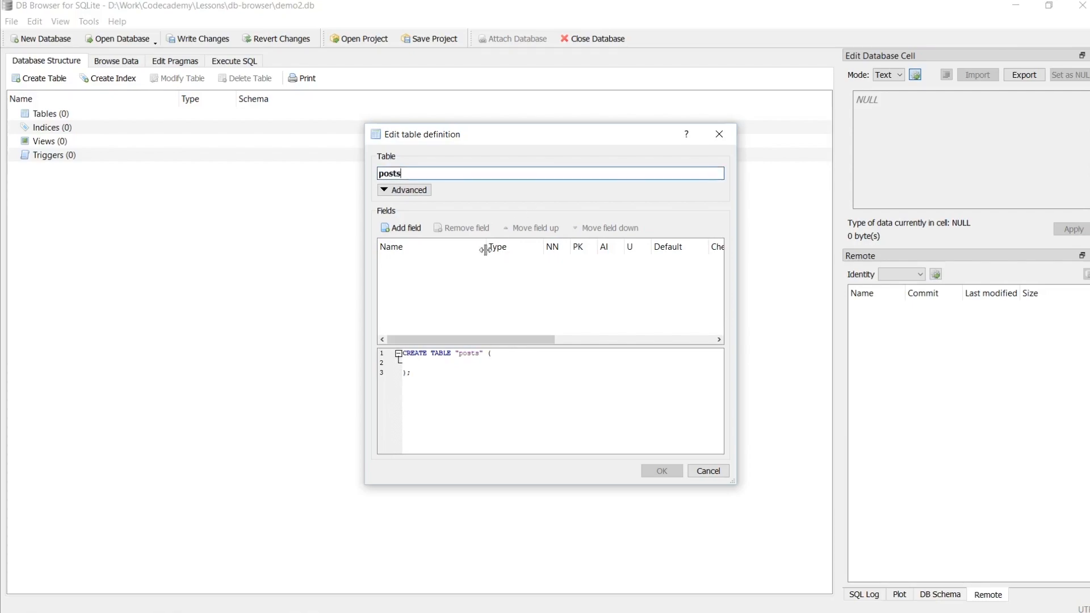
left_click(401, 228)
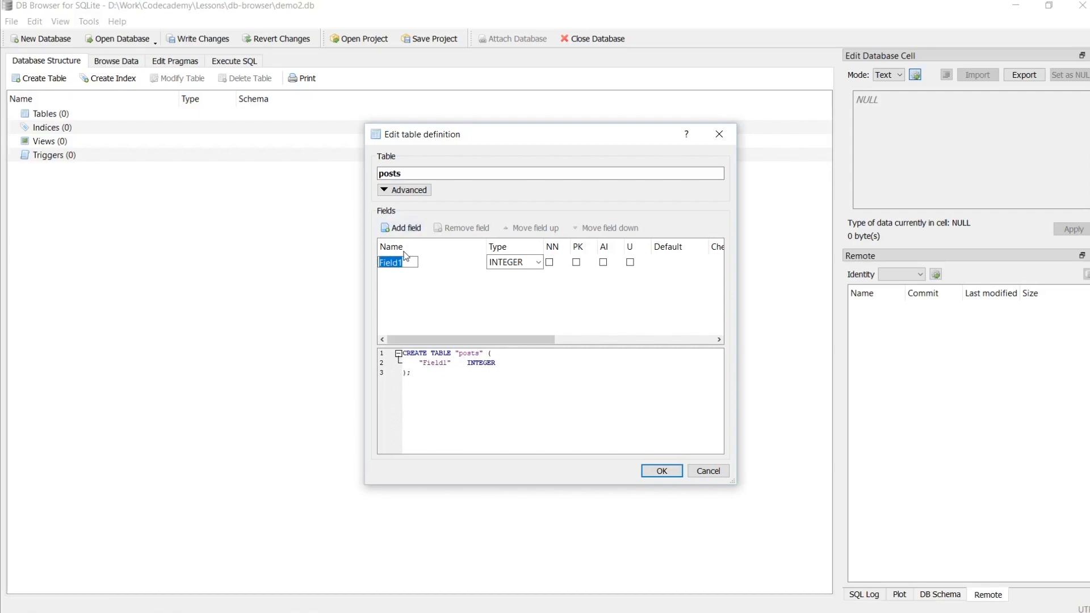
type("id")
key("Return")
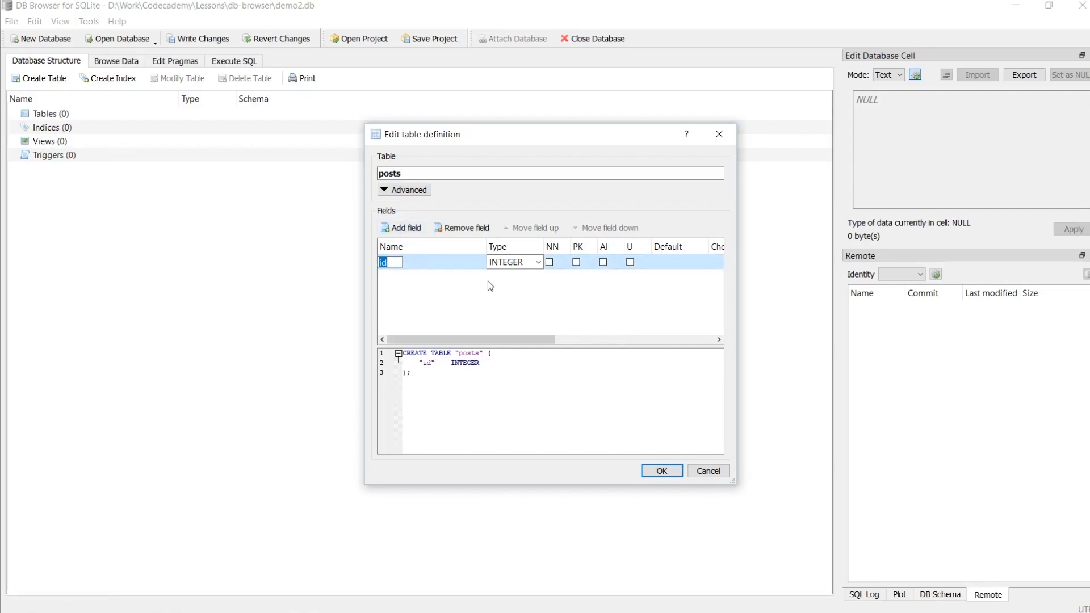
left_click(550, 261)
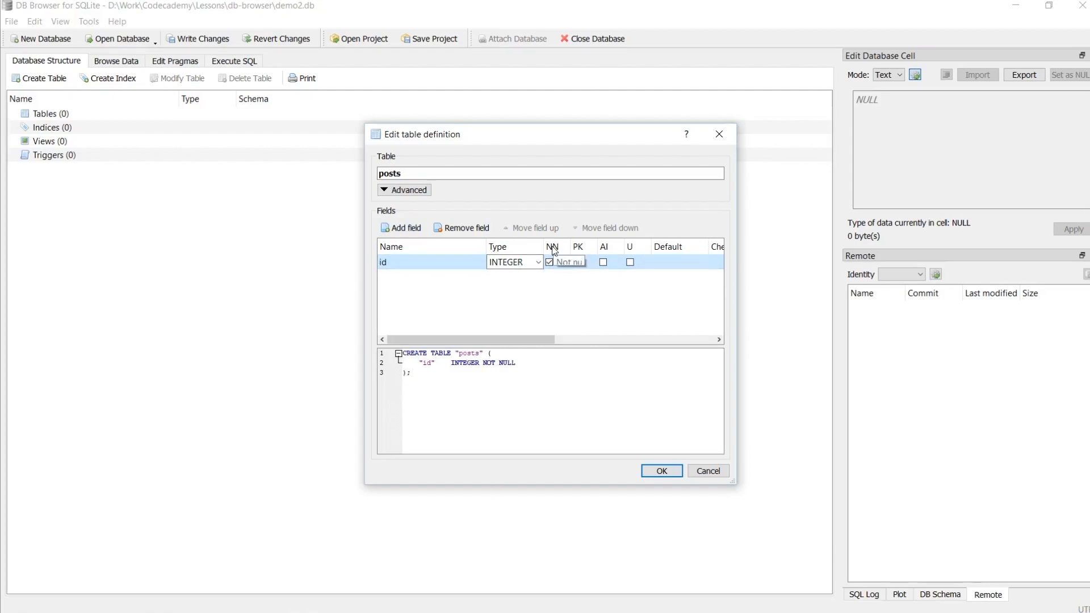
left_click(576, 262)
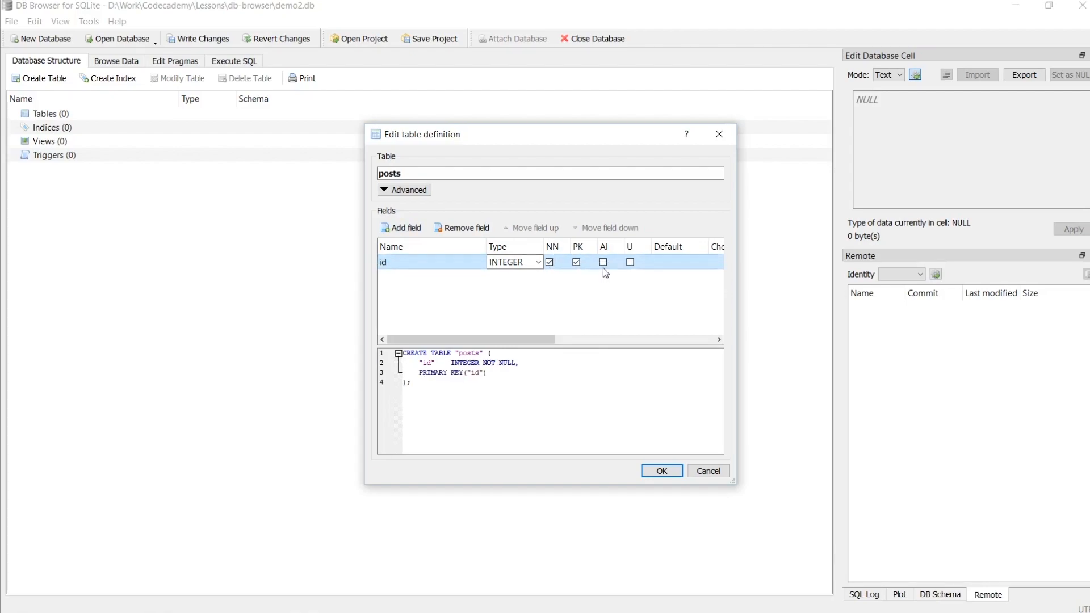
left_click(603, 262)
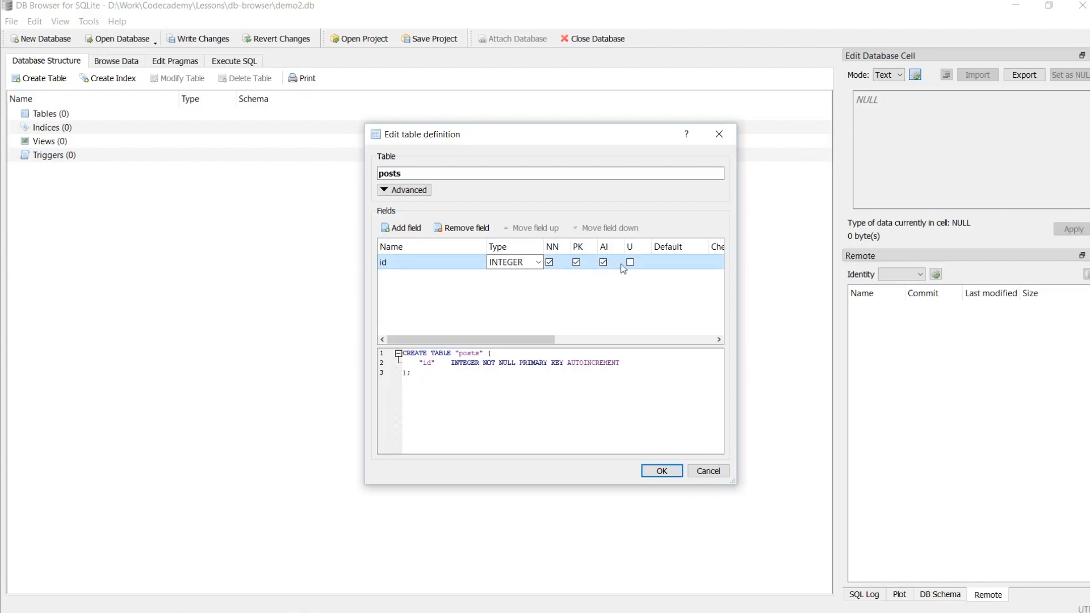
left_click(630, 263)
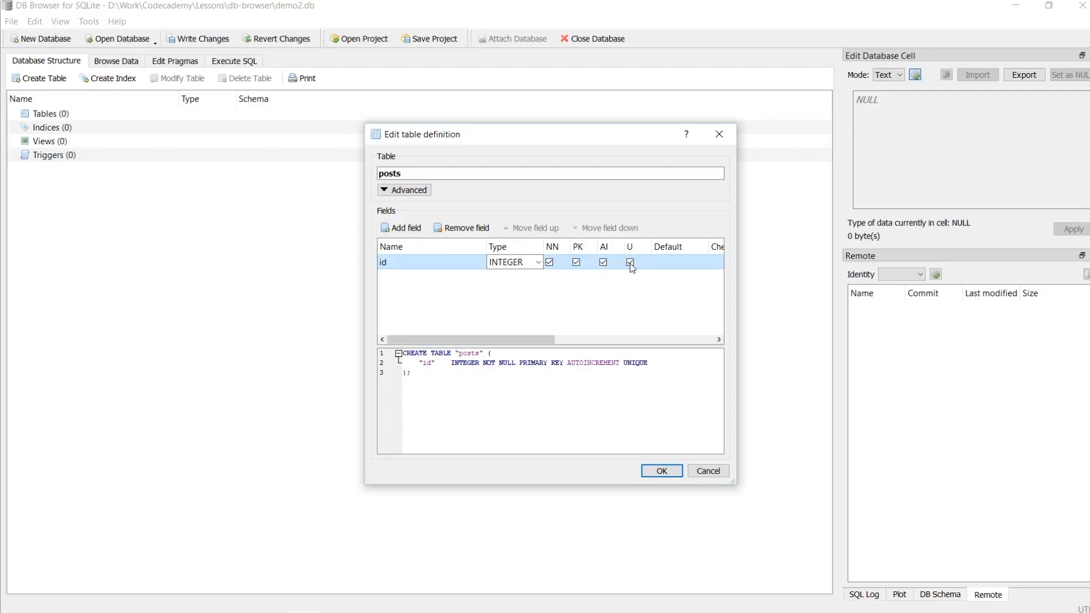
- Add a title field of type TEXT to the posts table and set it as not null
left_click(402, 230)
type("title")
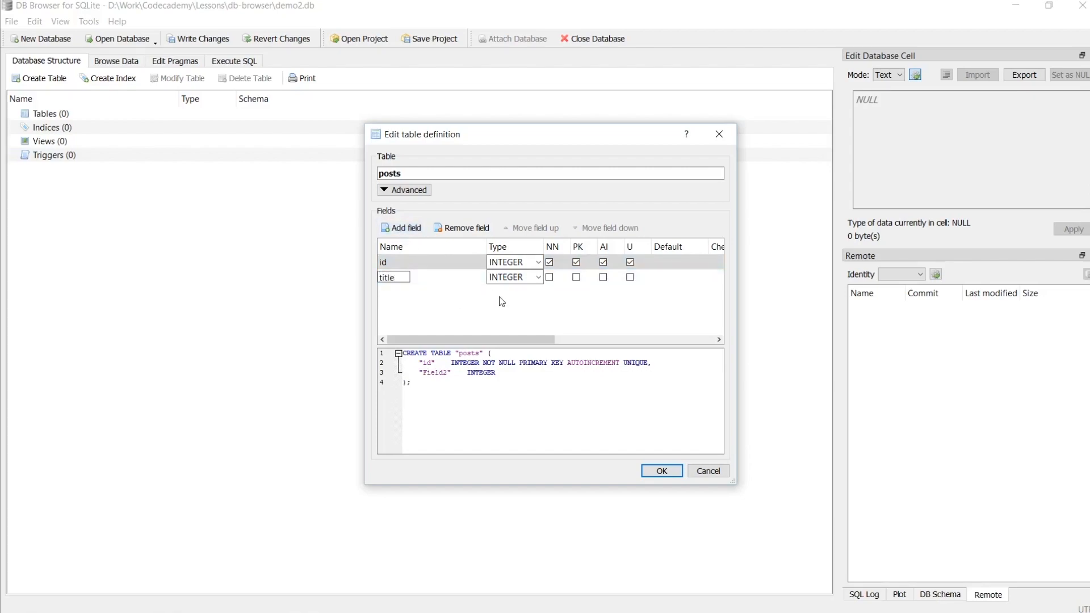
left_click(537, 278)
left_click(534, 294)
left_click(550, 278)
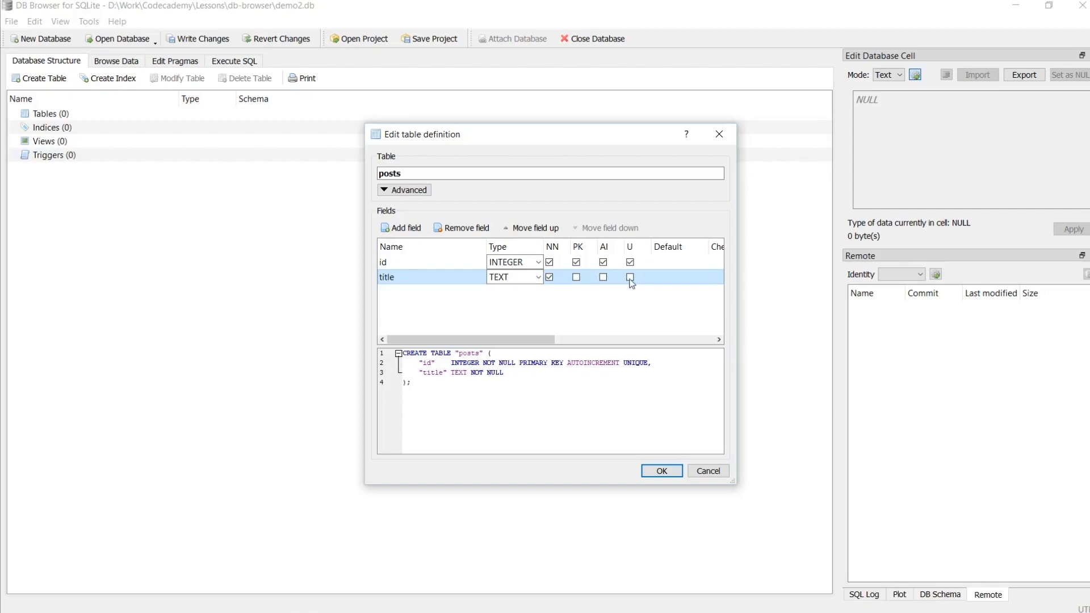
- Add a content field of type TEXT and confirm the definition of the posts table
left_click(414, 230)
type("content")
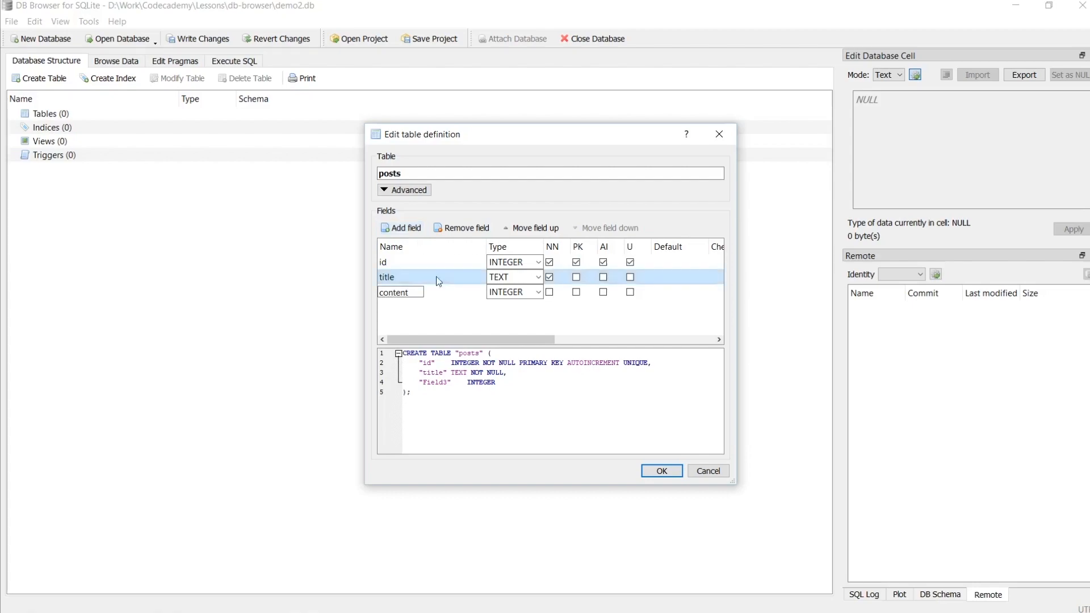
key("Return")
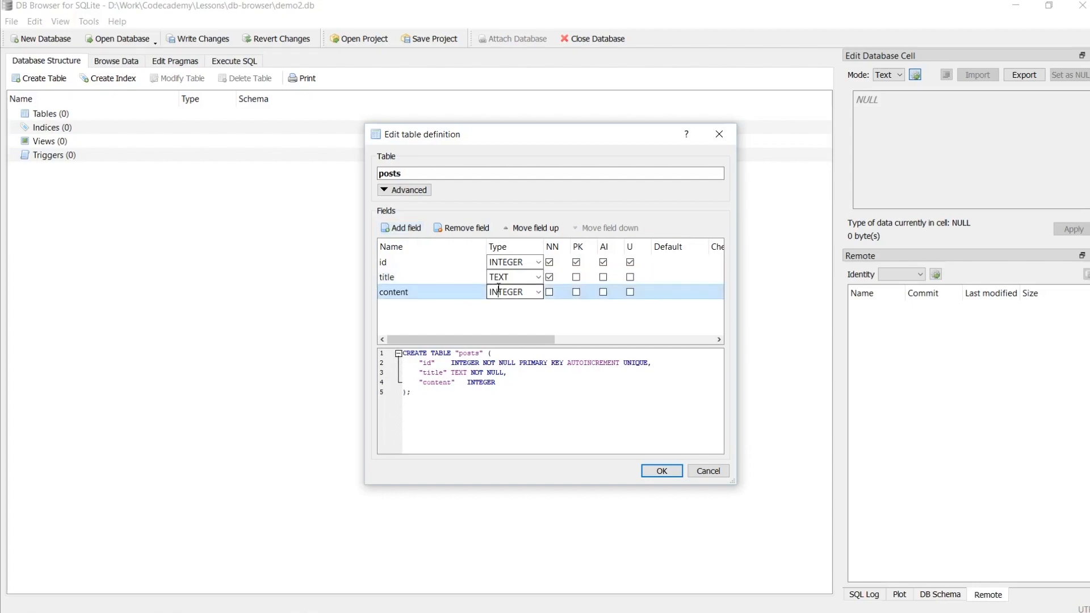
left_click(538, 292)
left_click(521, 317)
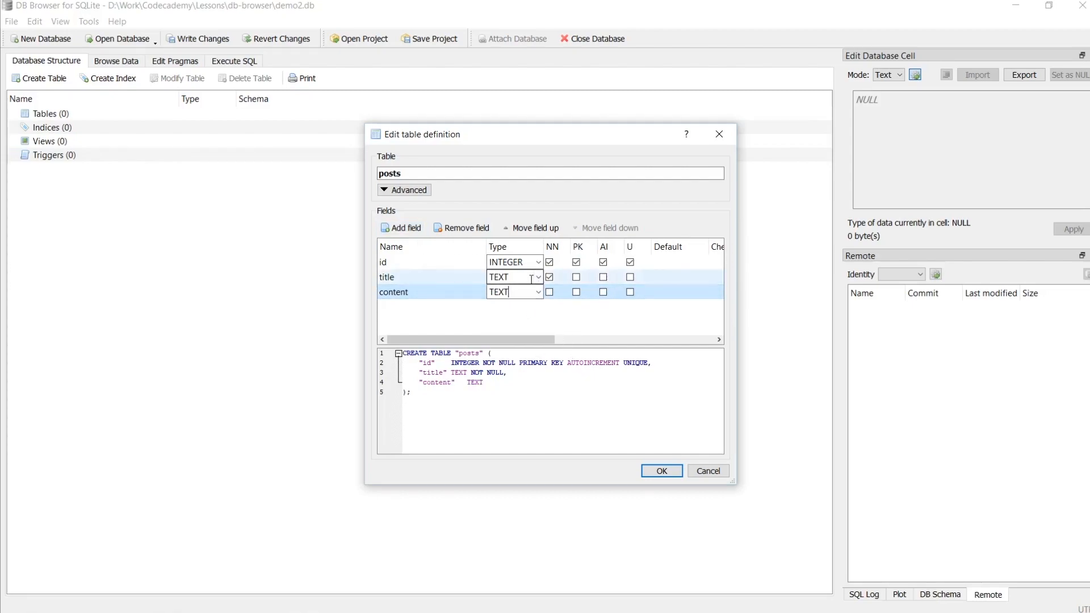
left_click(662, 475)
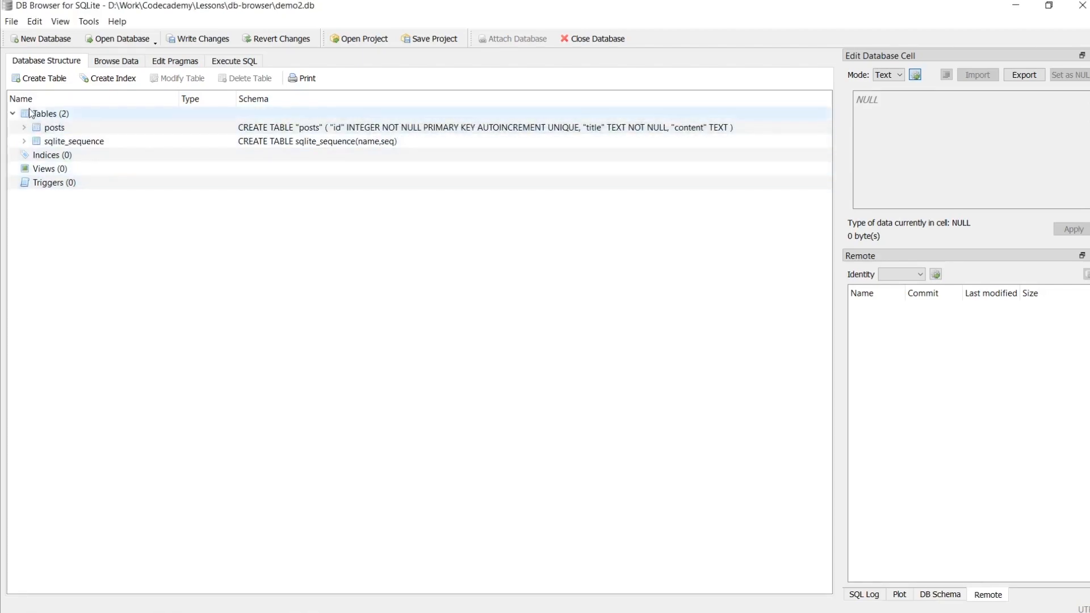
- Expand the posts table in the database structure and examine its id, title and content fields
left_click(53, 115)
left_click(34, 129)
left_click(24, 128)
left_click(64, 139)
left_click(67, 154)
left_click(67, 142)
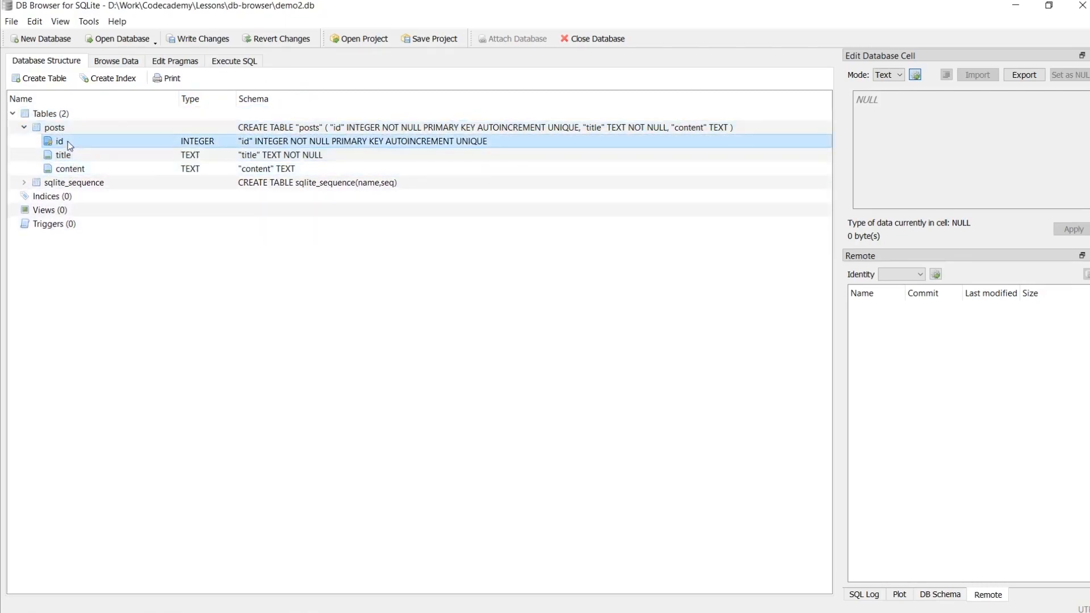
left_click(322, 335)
left_click(210, 41)
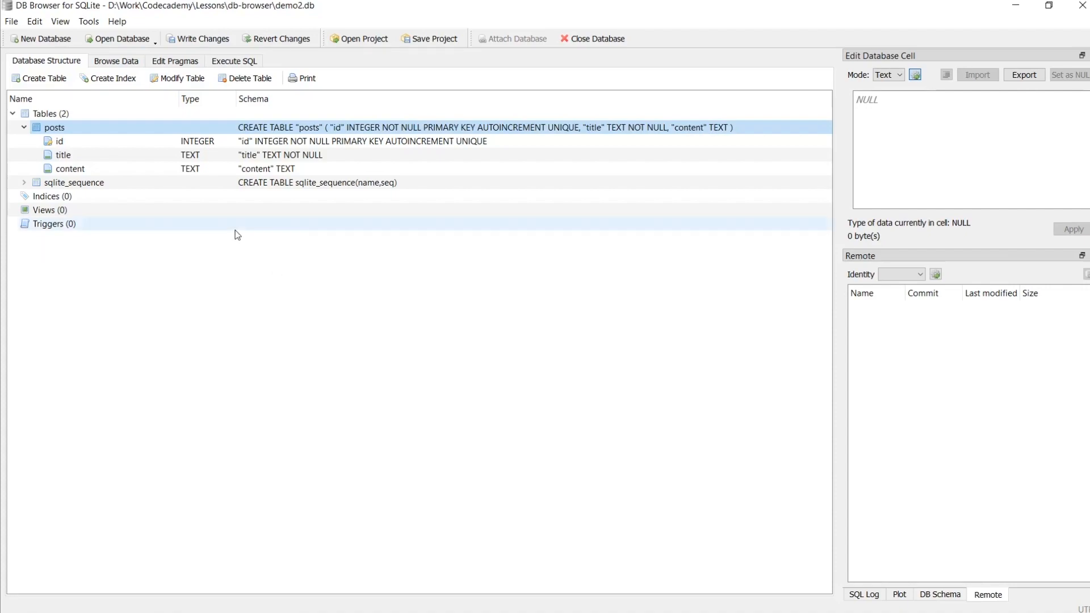
- Browse the data of the posts table and add a record with title "My blog" and content "Awesome content"
left_click(116, 62)
left_click(112, 81)
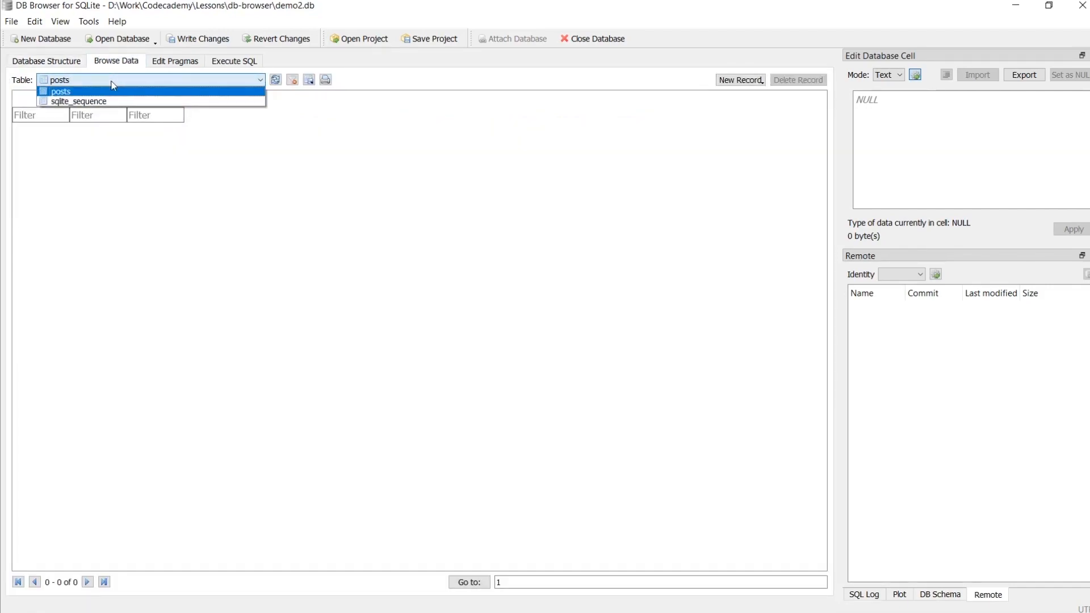
left_click(67, 93)
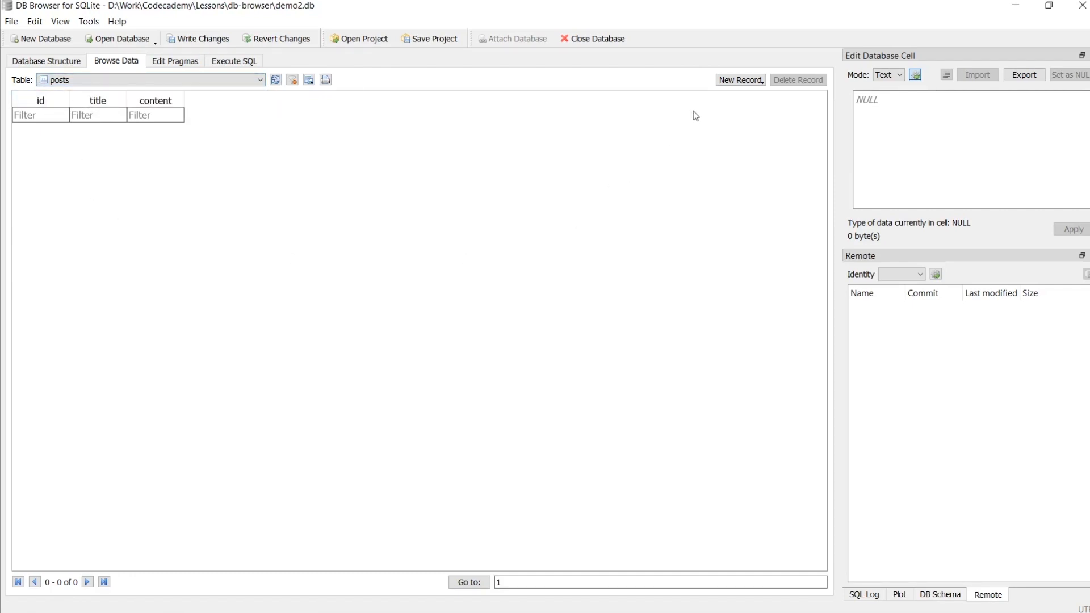
left_click(747, 81)
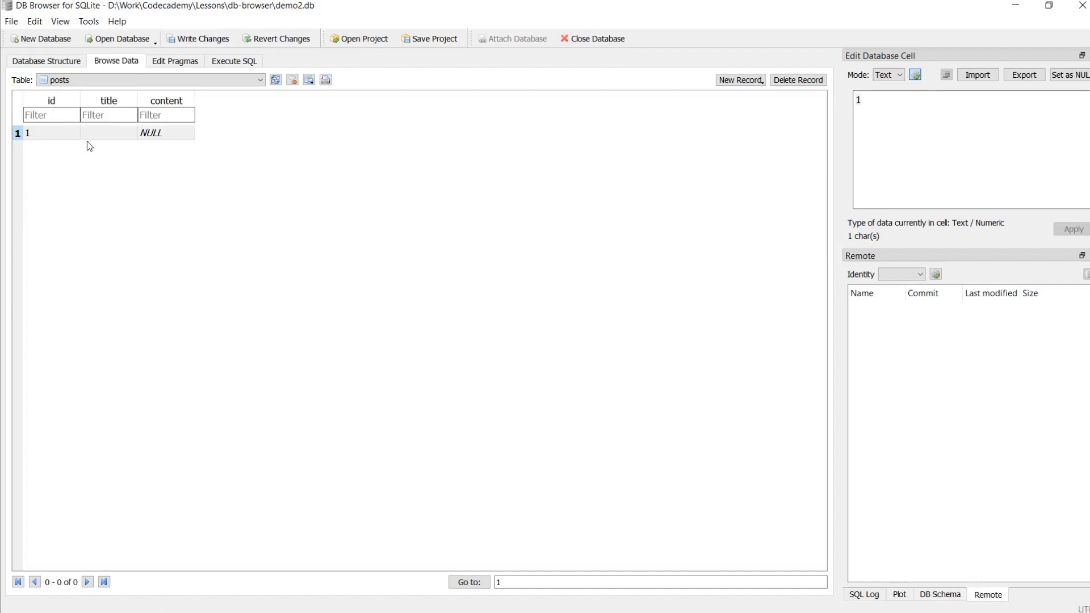
left_click(104, 134)
double_click(104, 134)
type("My blog")
key("Tab")
type("Awesome content")
key("Return")
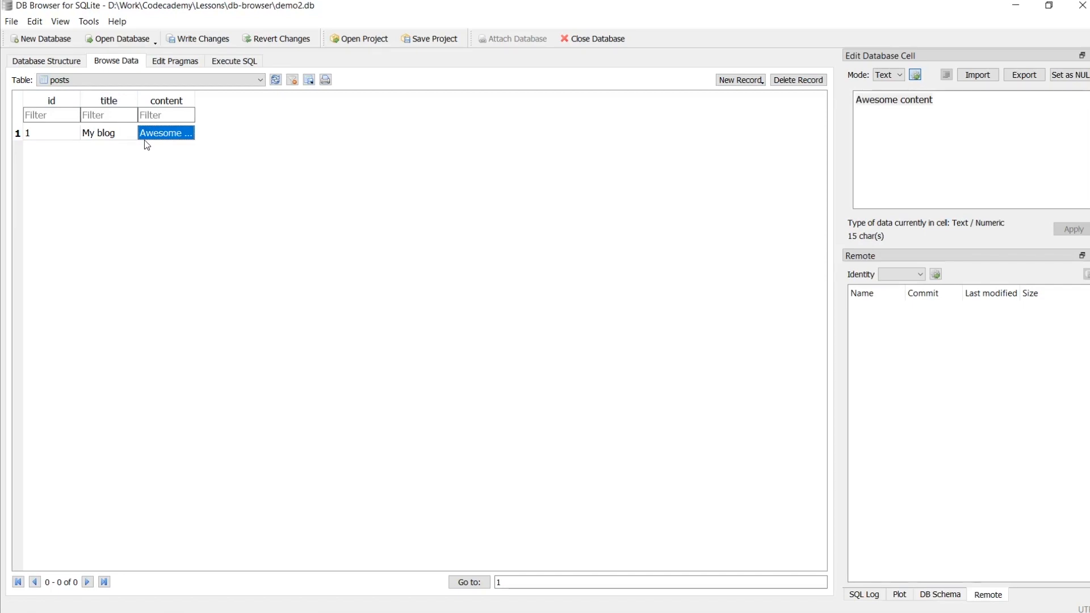
- Add a second record with title "New post" and content "Check this!", and write the changes to the database
left_click(740, 79)
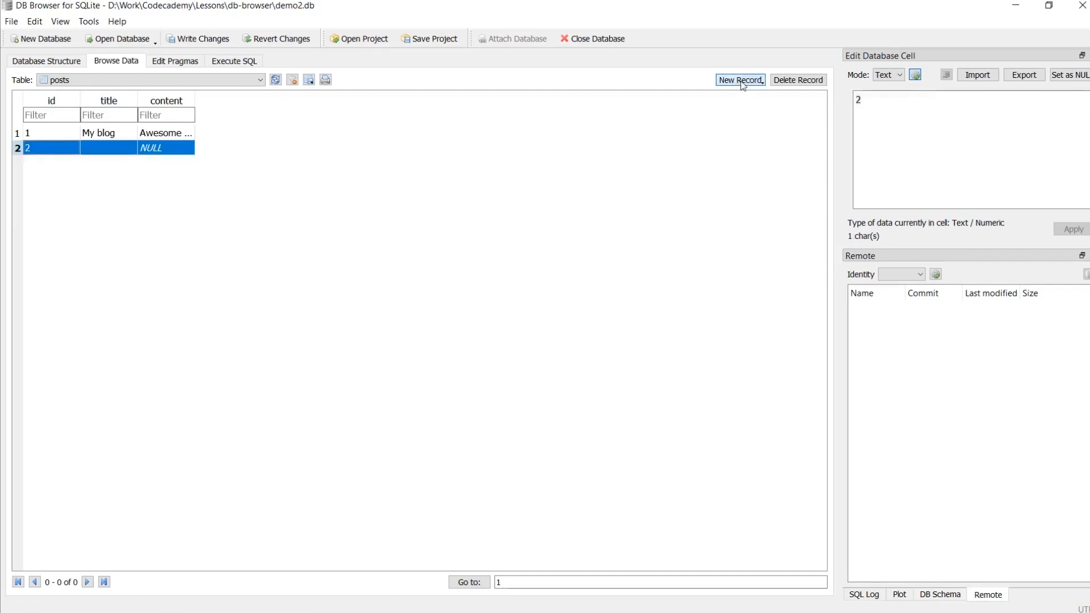
left_click(98, 144)
left_click(97, 144)
type("New post")
key("Tab")
type("Check this!")
key("Return")
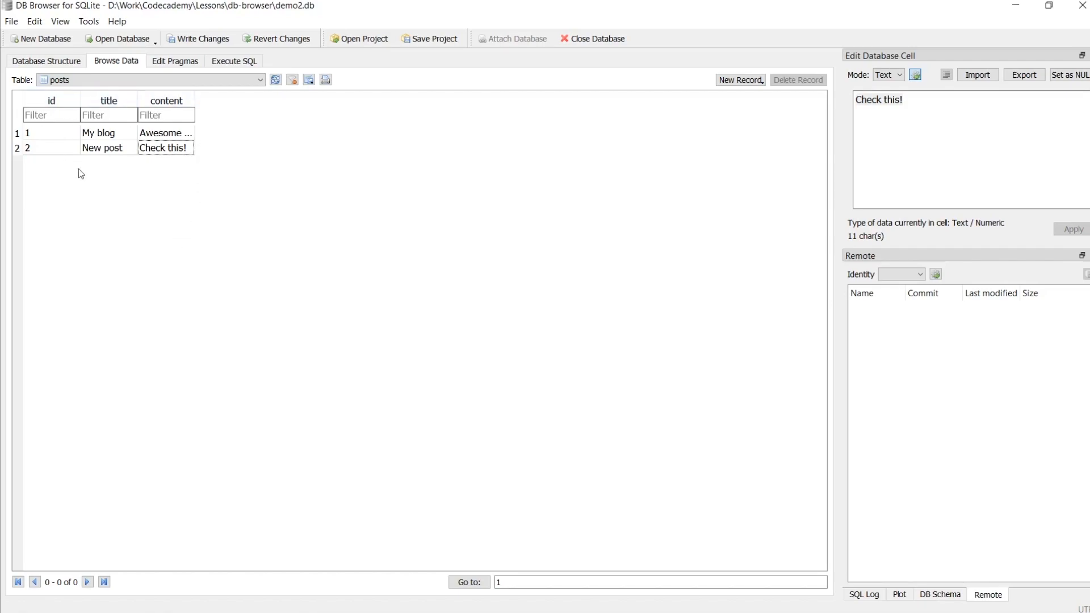
left_click(194, 40)
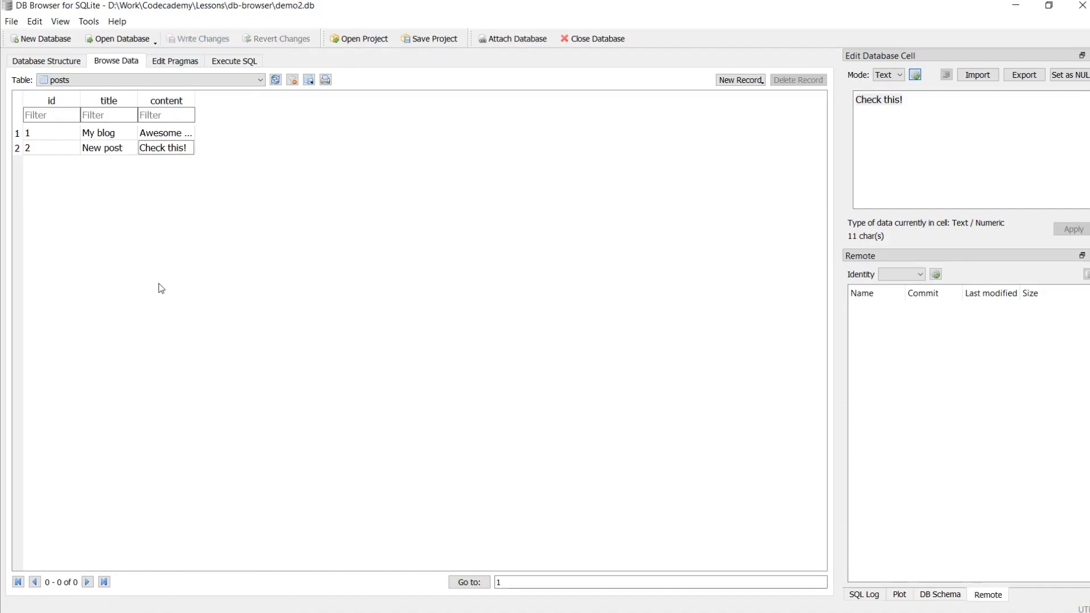
- Write and execute an SQL query that selects all columns from the posts table
left_click(241, 66)
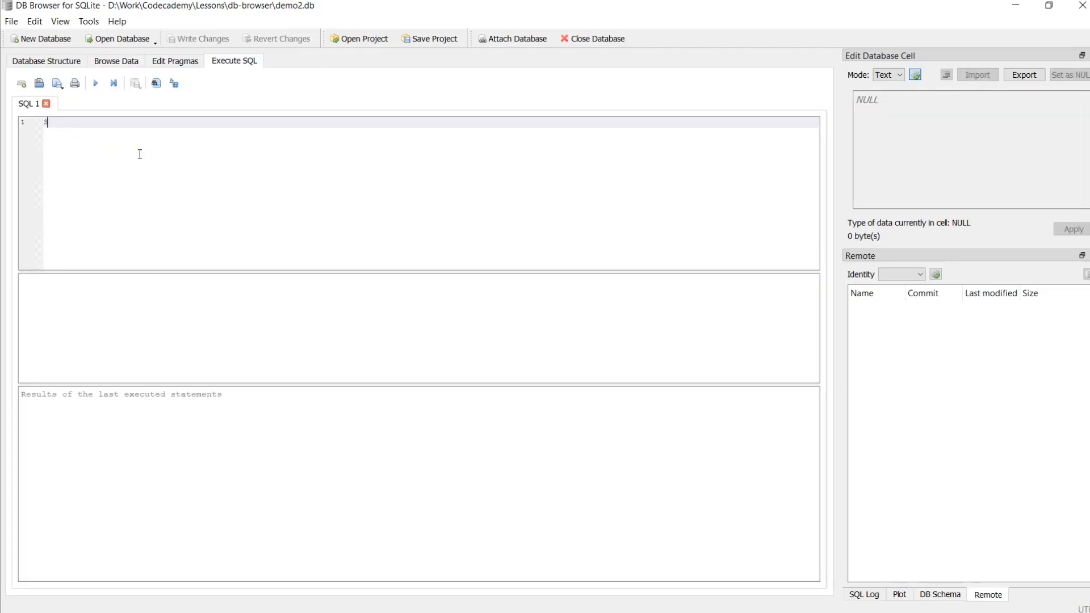
type("select")
key("Return")
type("* from")
key("Return")
type("po")
key("Return")
left_click(94, 84)
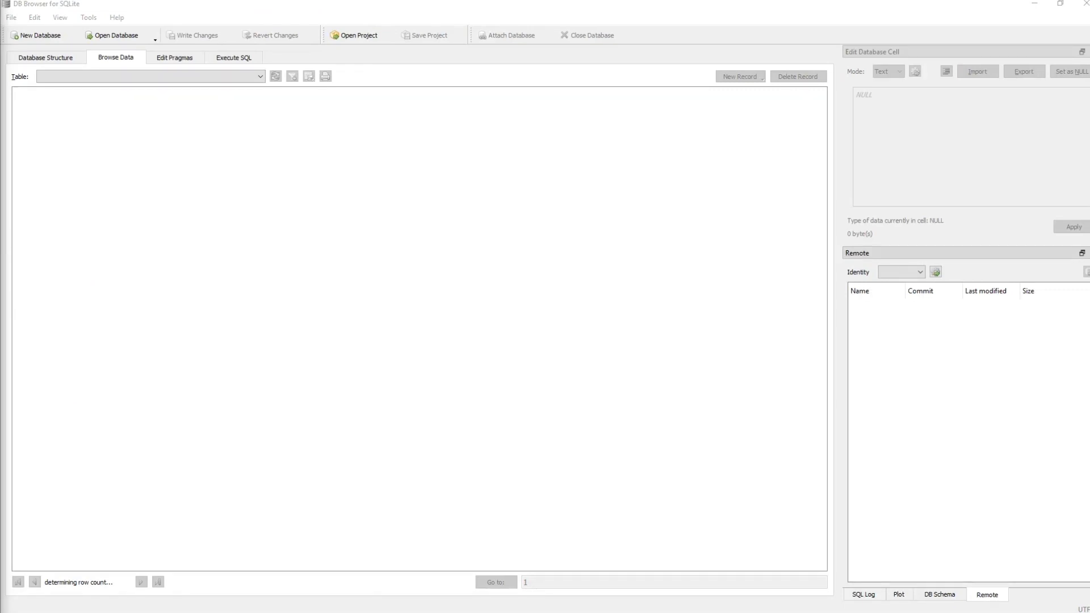
- Open the cdeschools.sqlite database from the db-browser folder
left_click(129, 40)
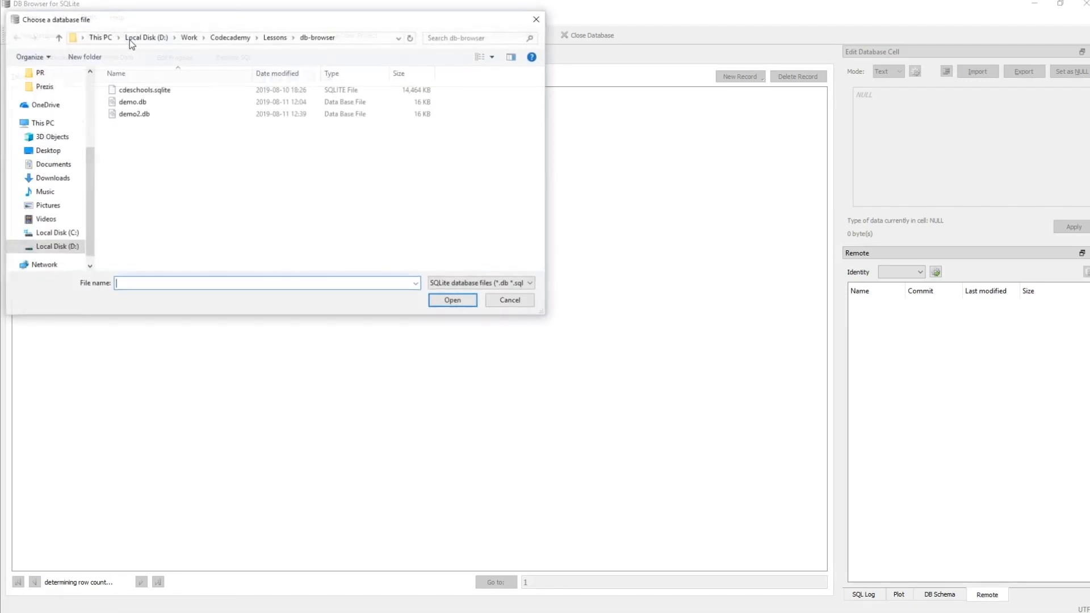
double_click(134, 89)
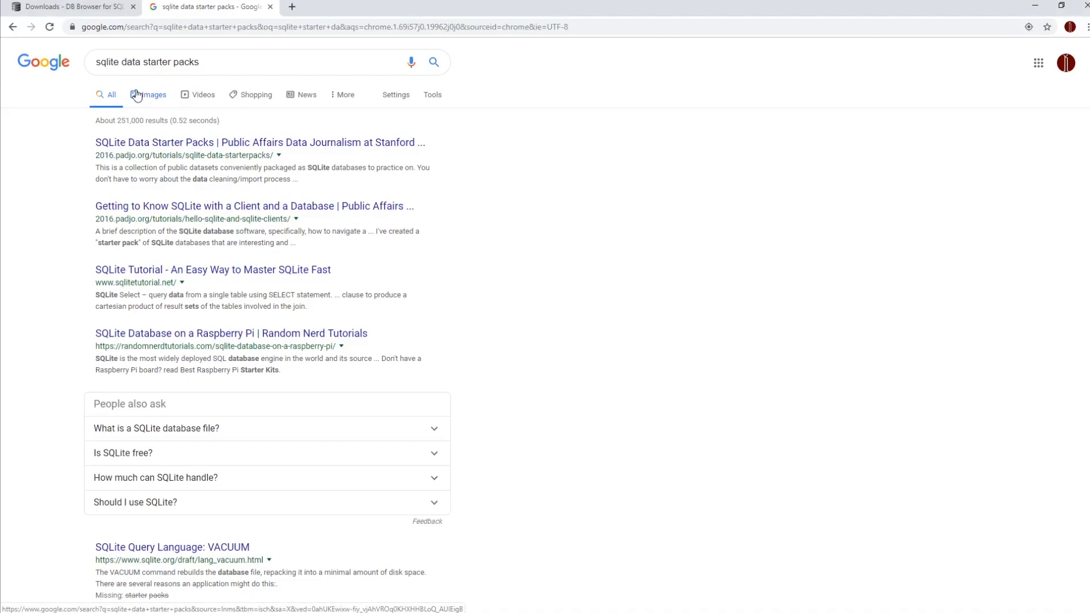
- Switch to Chrome, open the SQLite Data Starter Packs search result and locate the California School SAT Performance and Poverty Data dataset
left_click(169, 144)
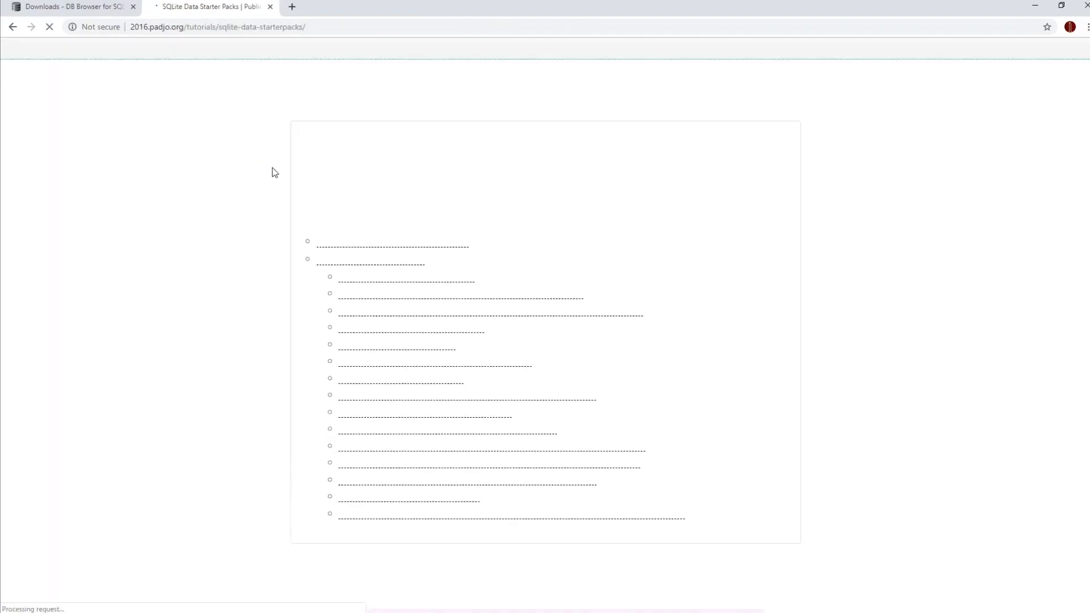
scroll(455, 284, "down", 10)
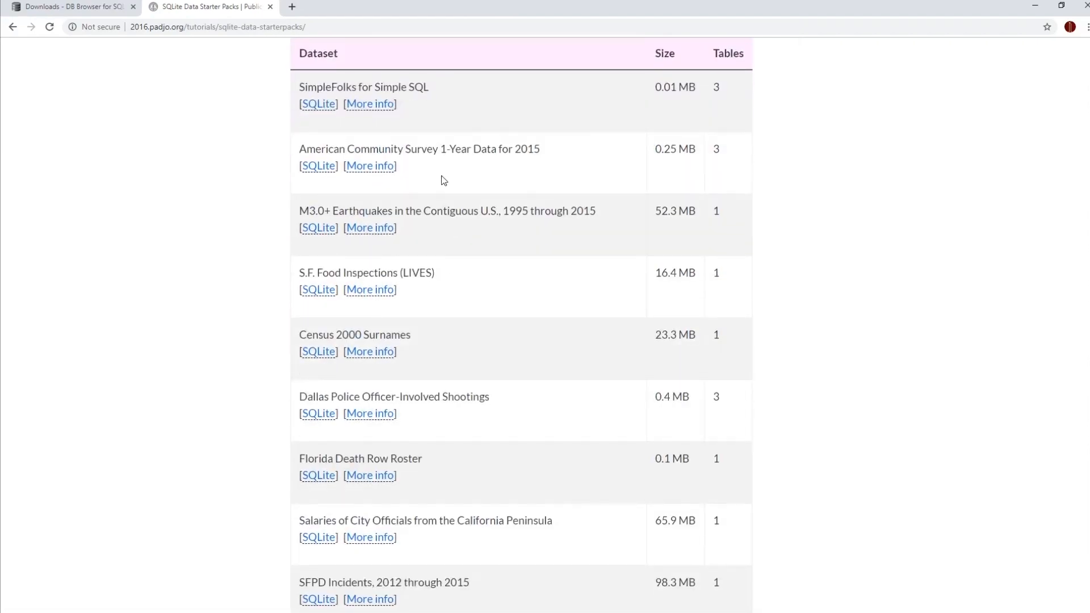
scroll(444, 180, "down", 15)
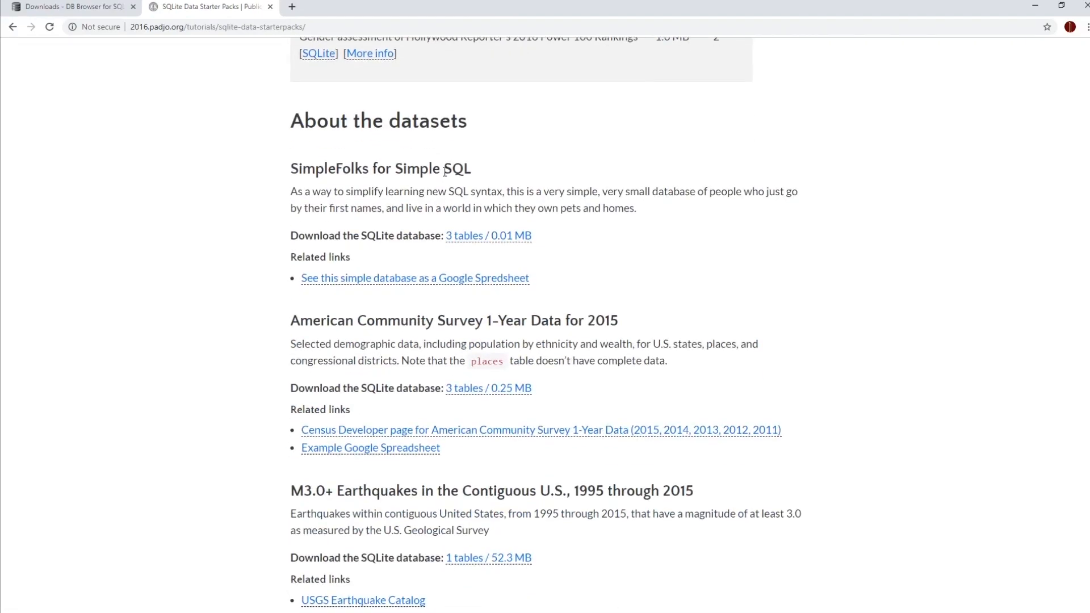
scroll(444, 170, "up", 6)
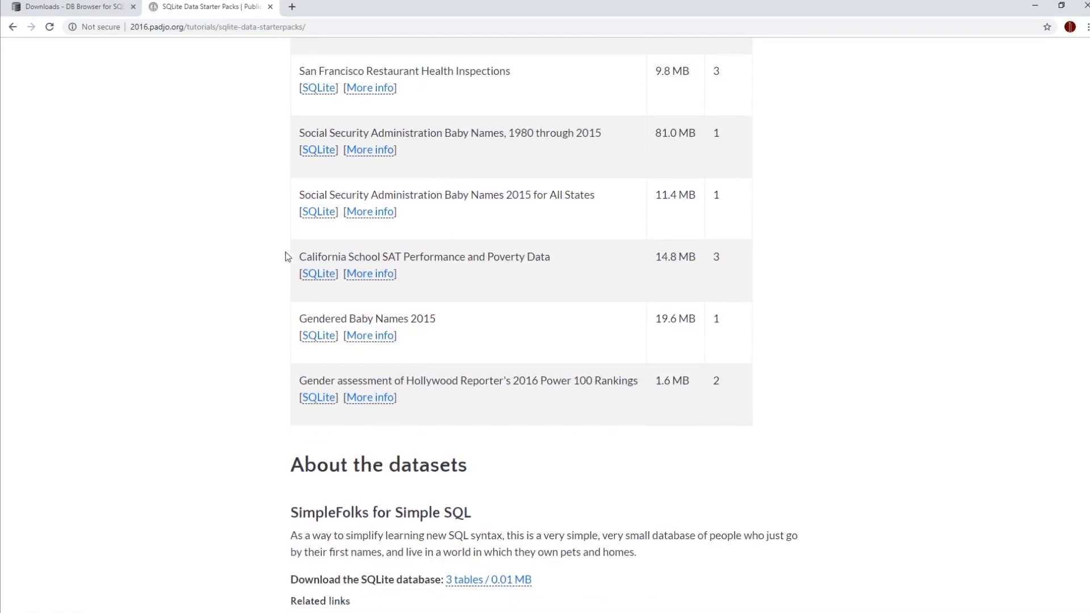
left_click_drag(300, 252, 556, 266)
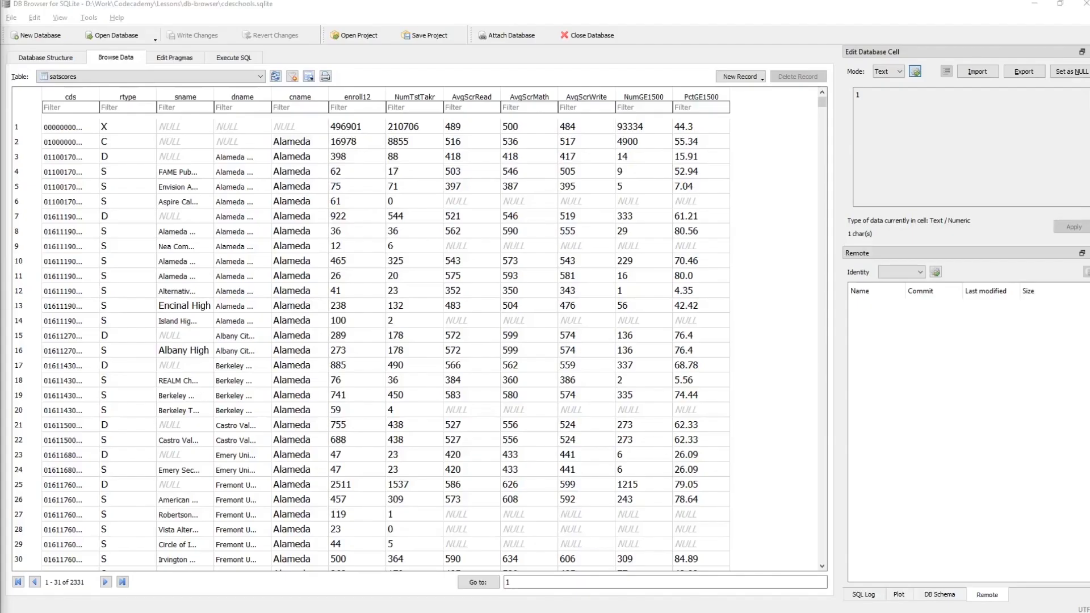
- Switch back to DB Browser for SQLite and browse the schools, satscores and frpm tables, returning to satscores
left_click(200, 77)
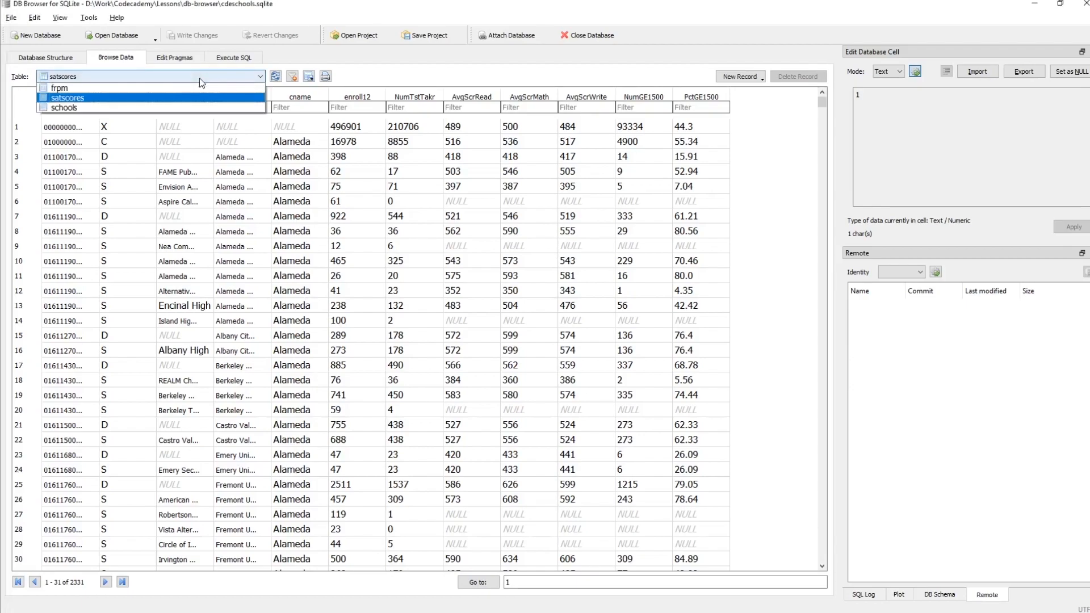
left_click(65, 108)
left_click(80, 76)
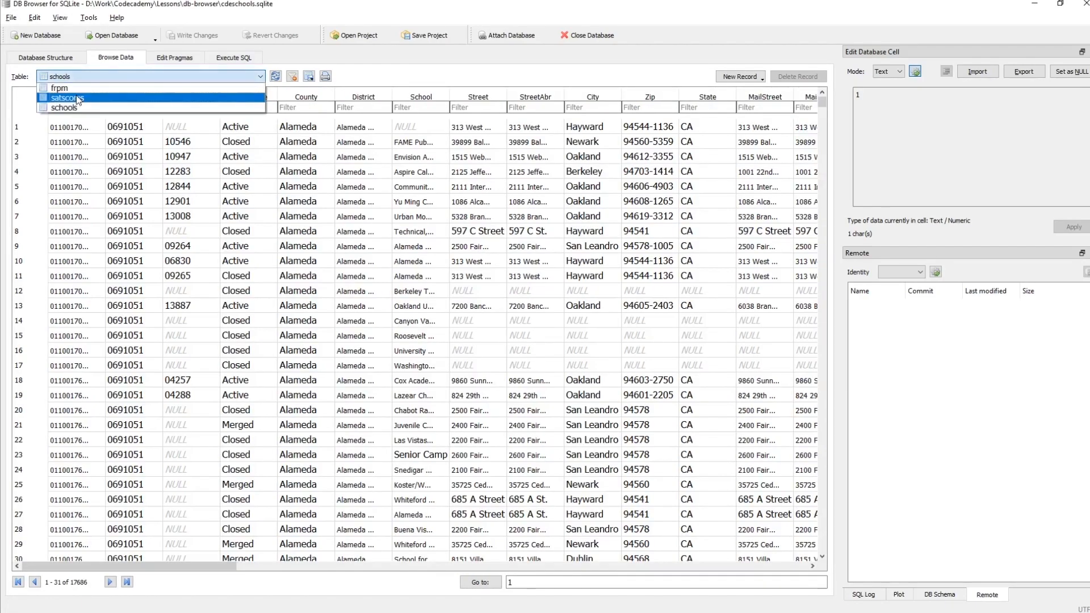
left_click(80, 98)
left_click(87, 76)
left_click(81, 88)
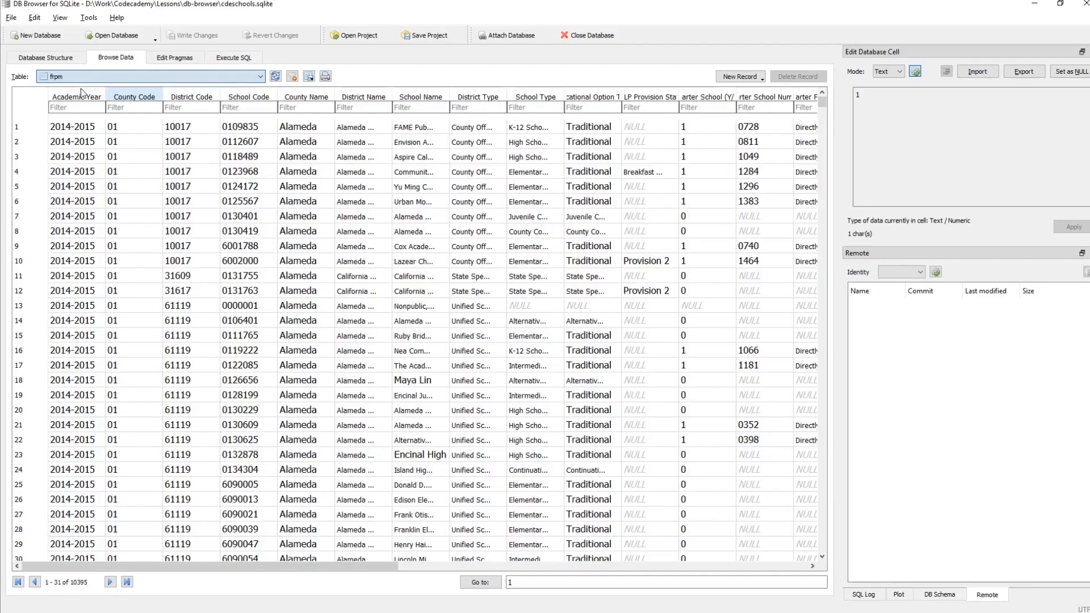
left_click(153, 77)
left_click(75, 99)
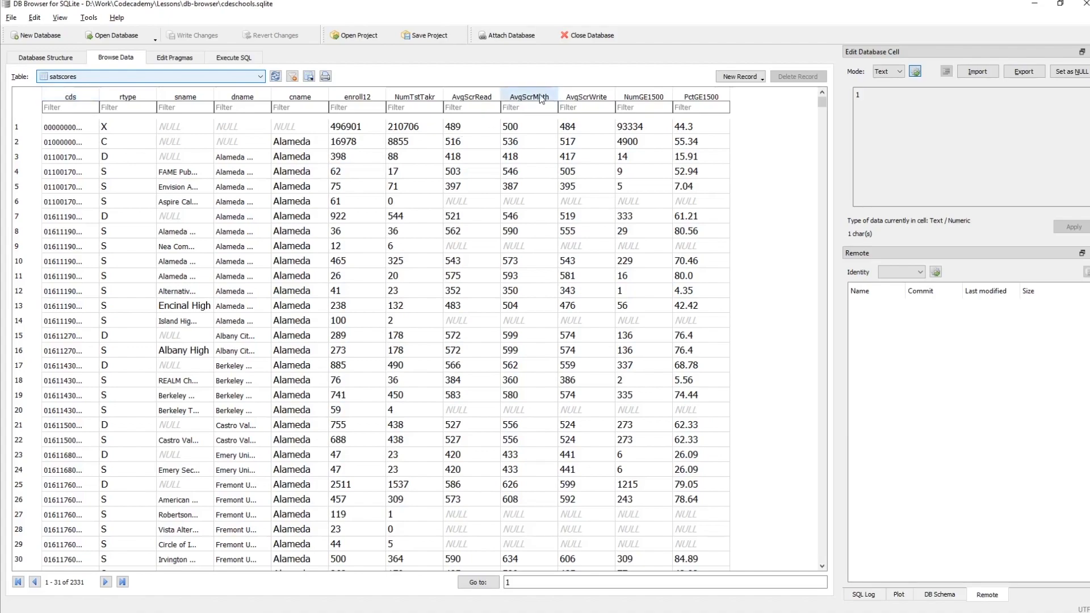
- Write and execute the query SELECT COUNT(*) FROM satscores WHERE AvgScrMath > 500; and select the returned count
left_click(241, 61)
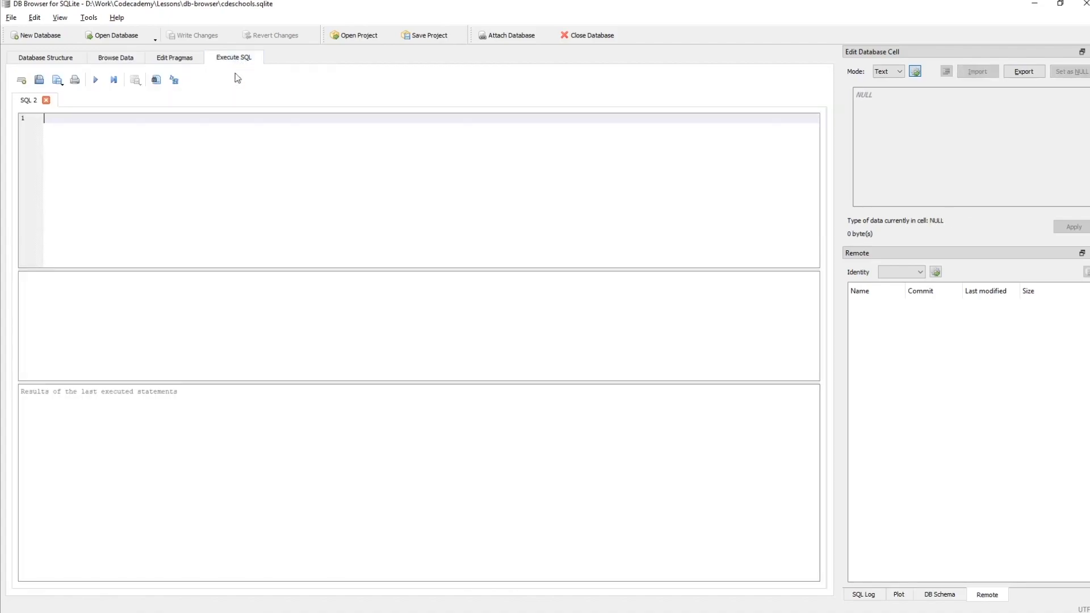
type("SELECT COUNT(")
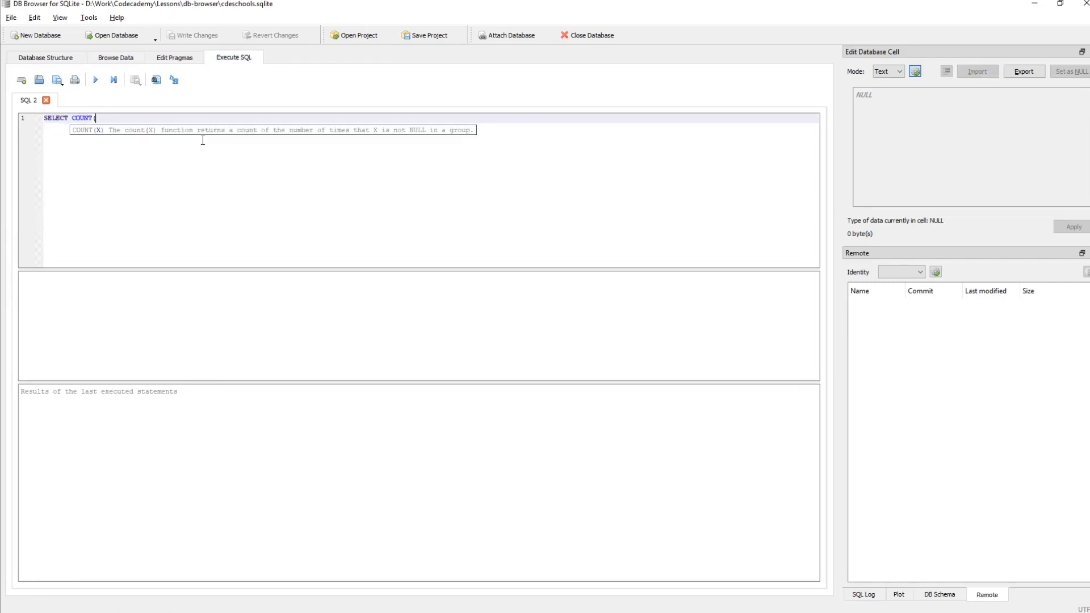
type("*) FROM sat")
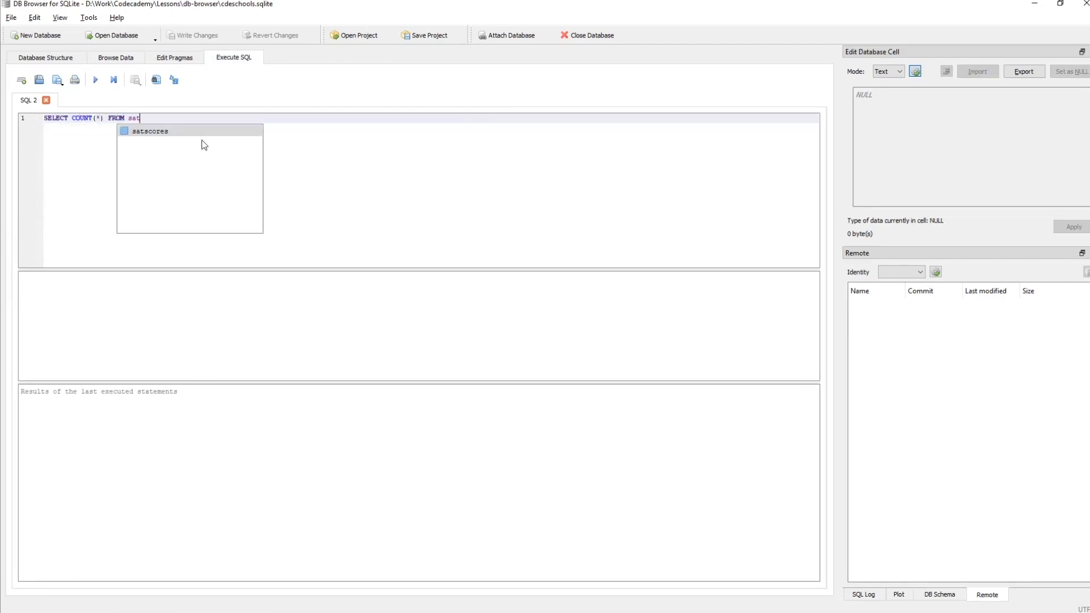
double_click(190, 135)
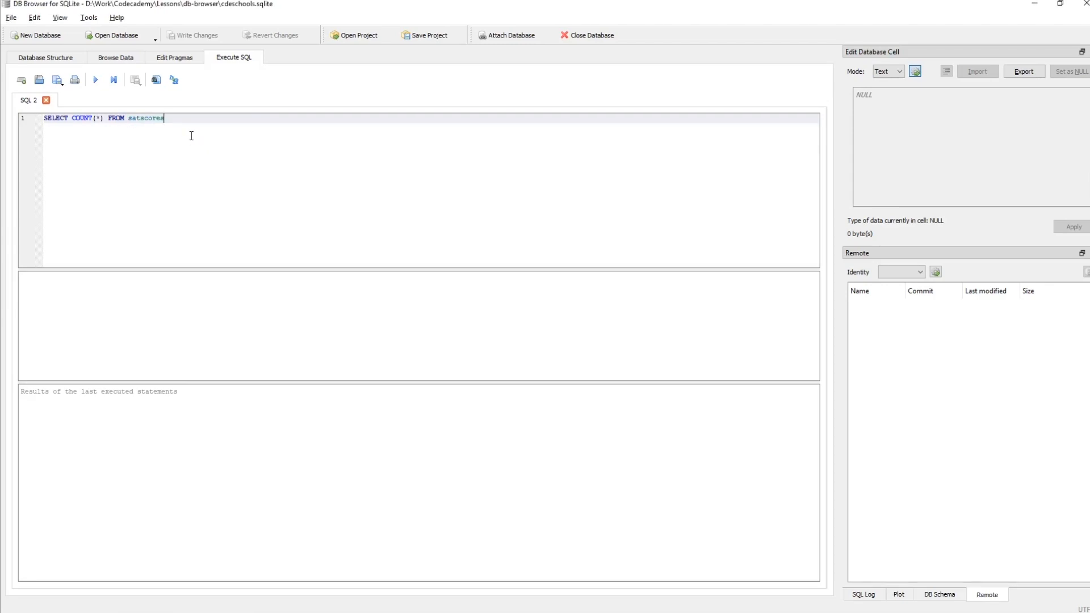
type("WHERE Avg")
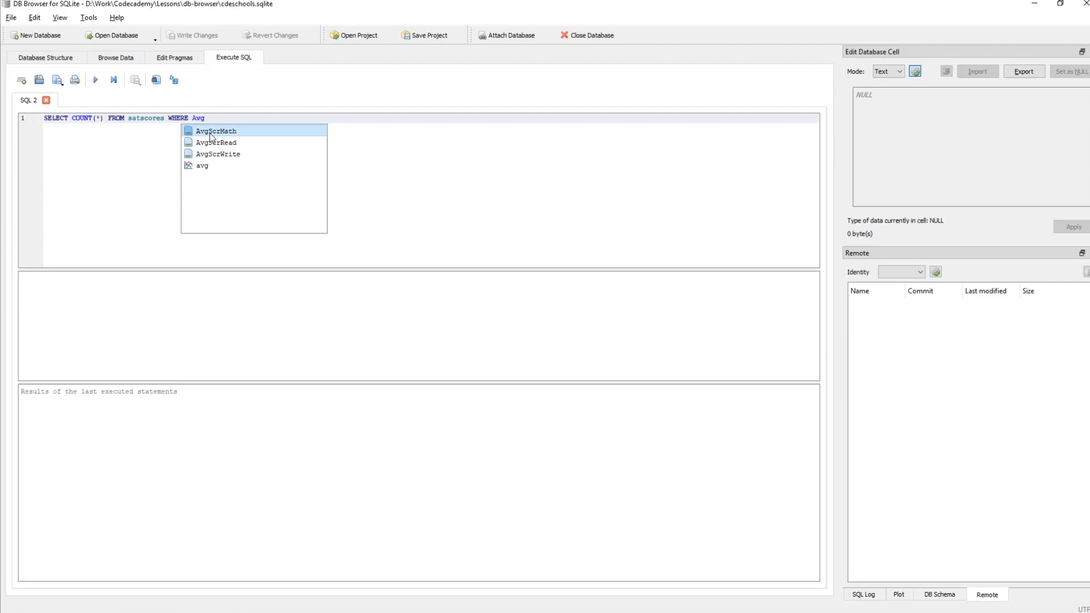
double_click(226, 134)
type("> 500;")
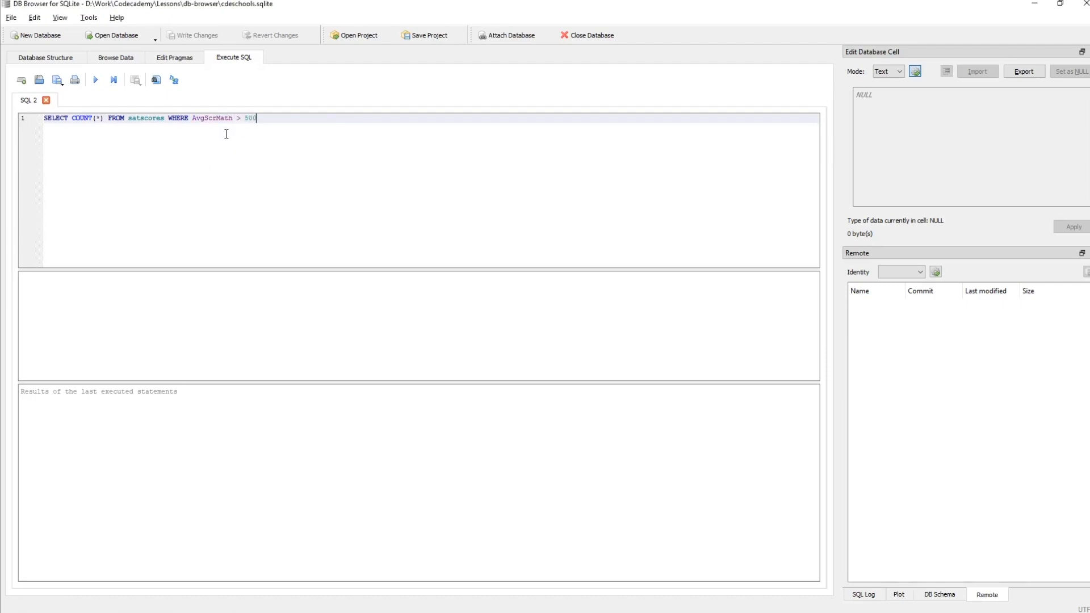
left_click(95, 80)
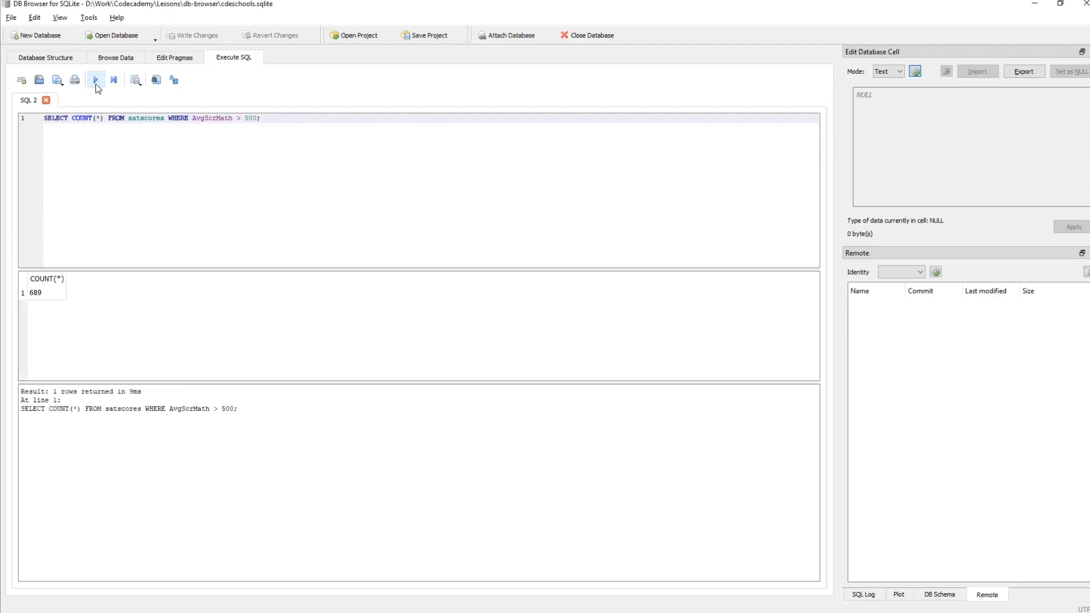
left_click(44, 289)
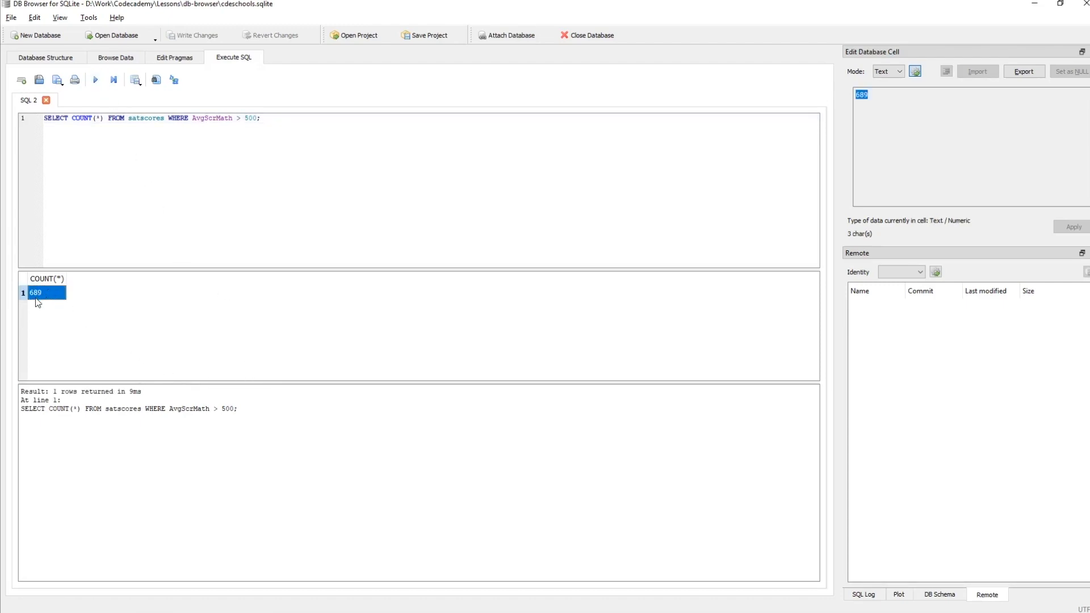